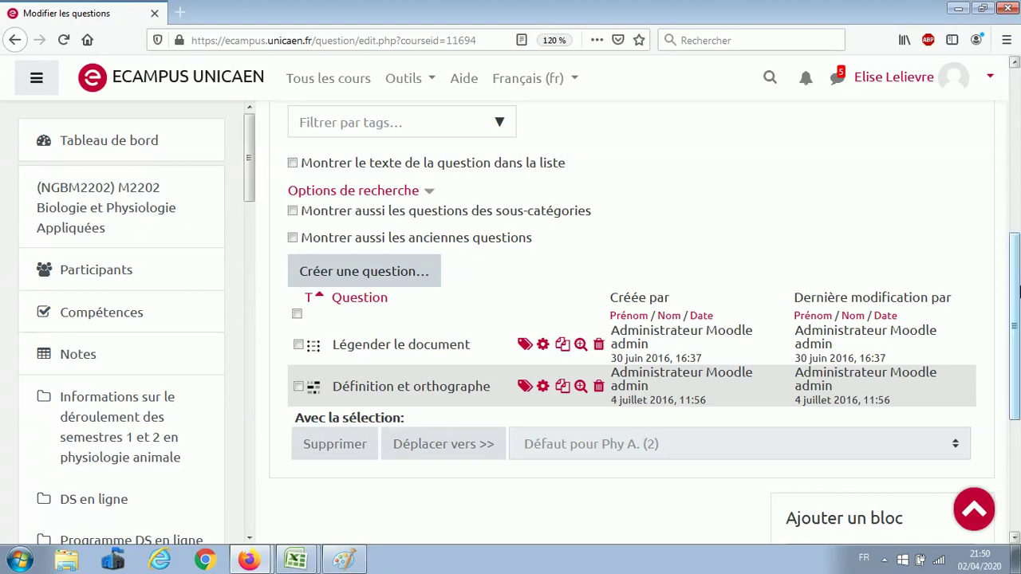
Step: Add a question category named Chapitre 1 under the parent category Défaut pour Phy A
scroll(1017, 291, "up", 3)
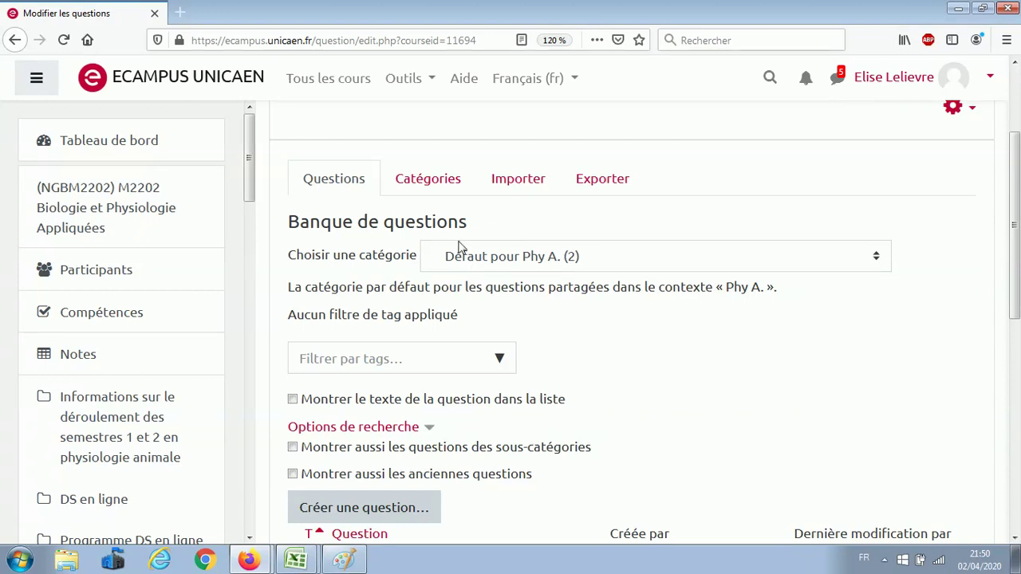
left_click(412, 180)
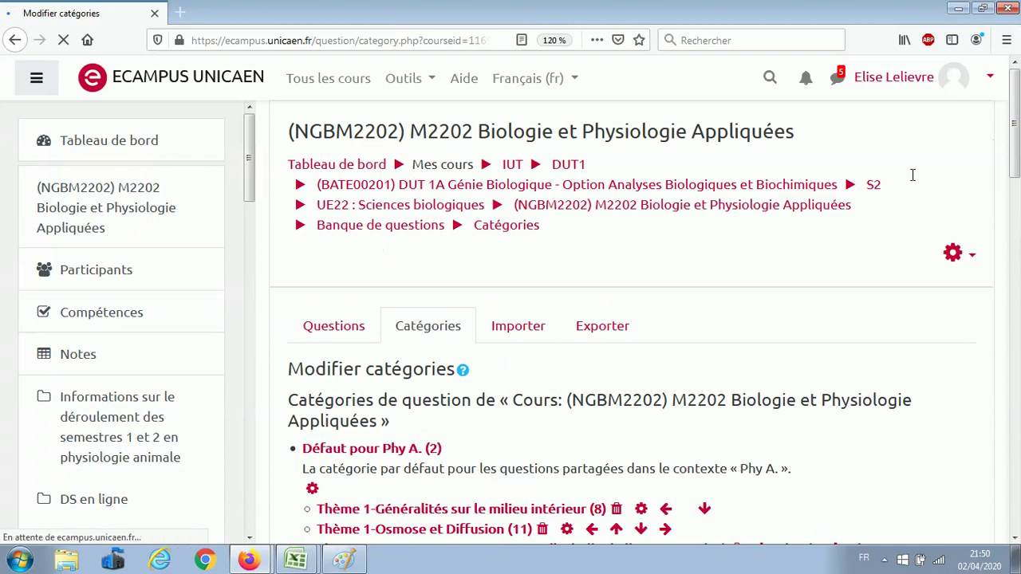
scroll(1015, 143, "down", 3)
left_click_drag(1017, 144, 1017, 168)
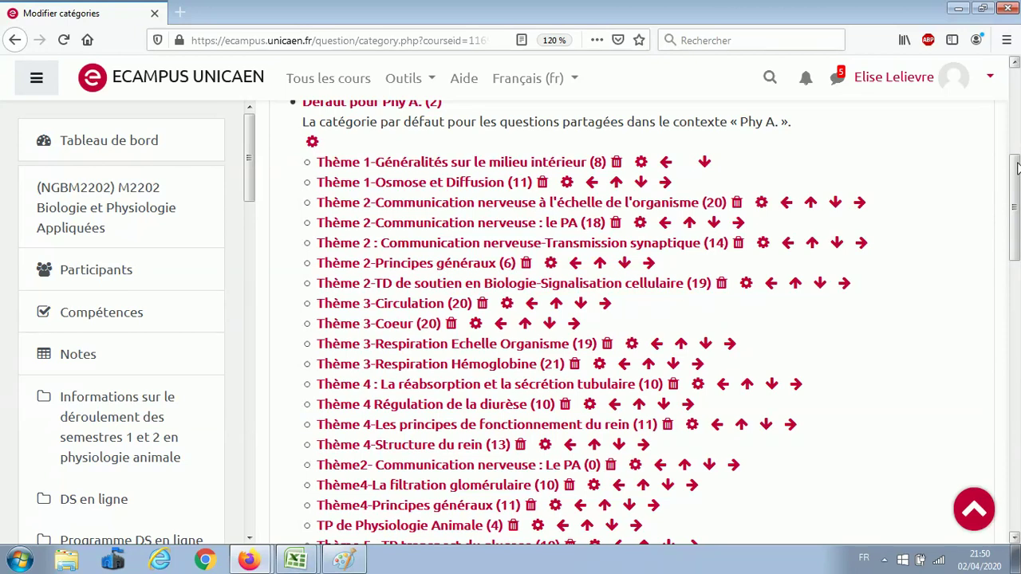
left_click_drag(1017, 168, 1015, 311)
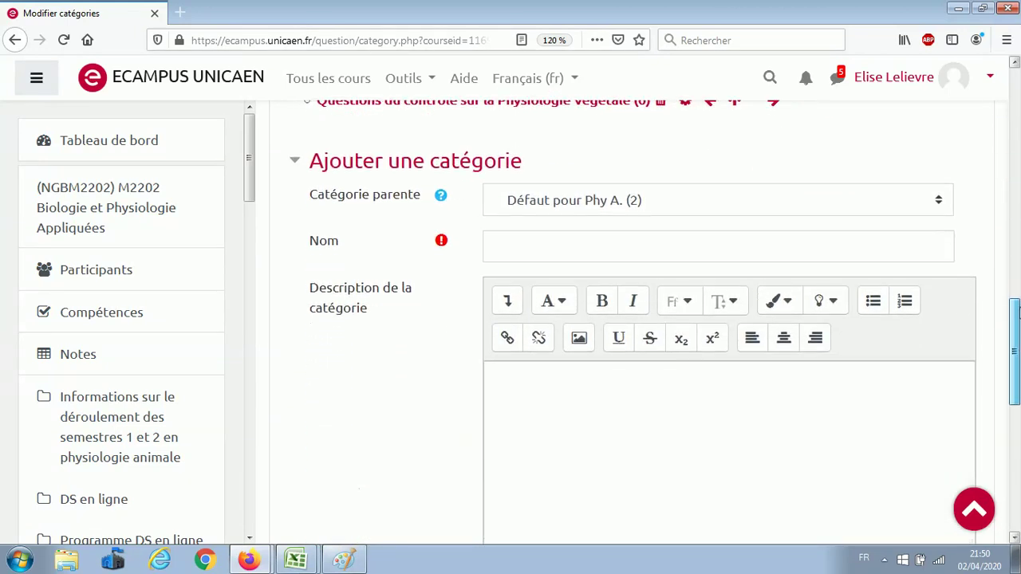
left_click(543, 249)
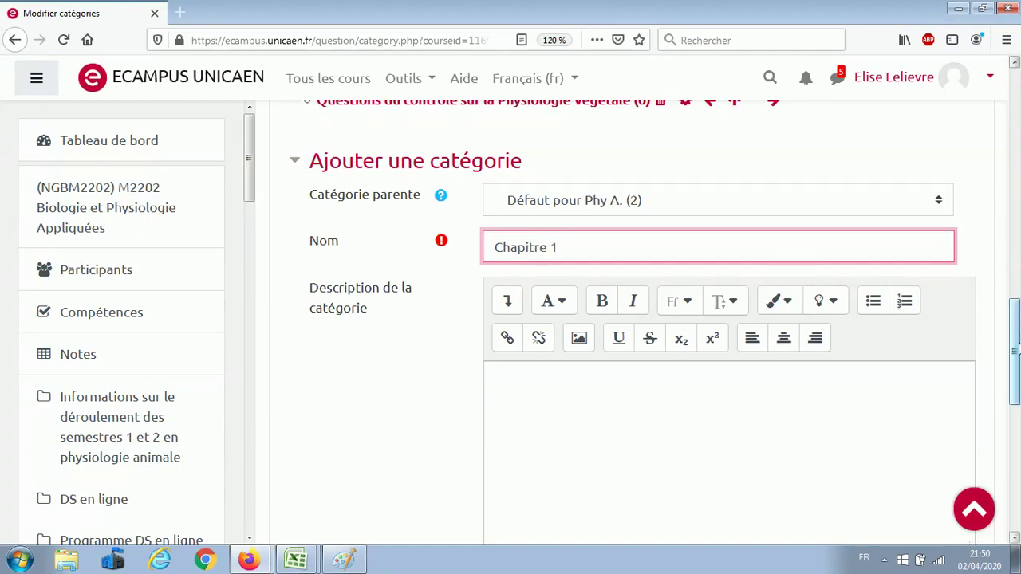
left_click_drag(1016, 343, 1015, 410)
left_click(556, 383)
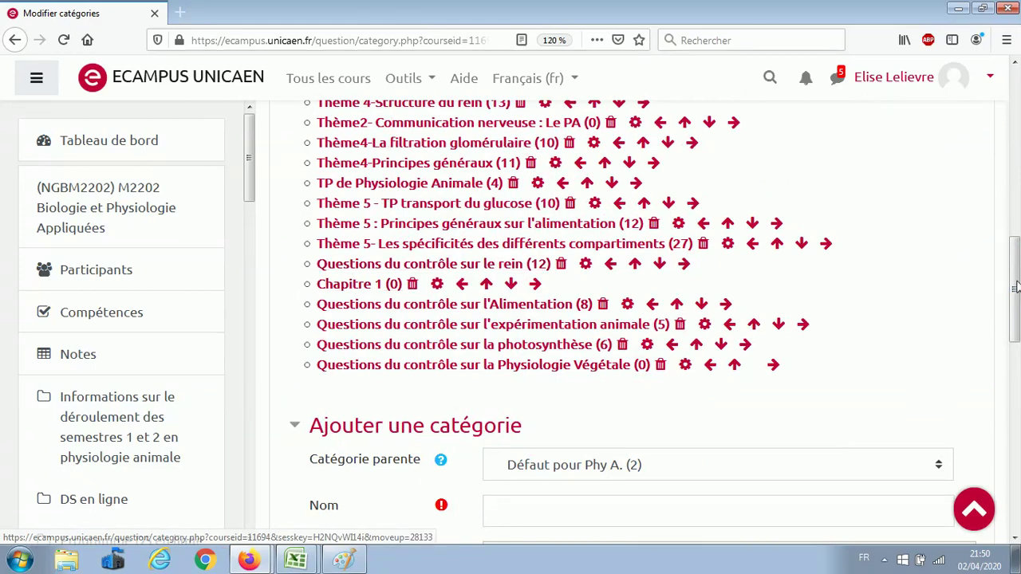
Step: Add a second question category named Chapitre 2 under Défaut pour Phy A
left_click_drag(1015, 278, 1015, 321)
left_click(529, 314)
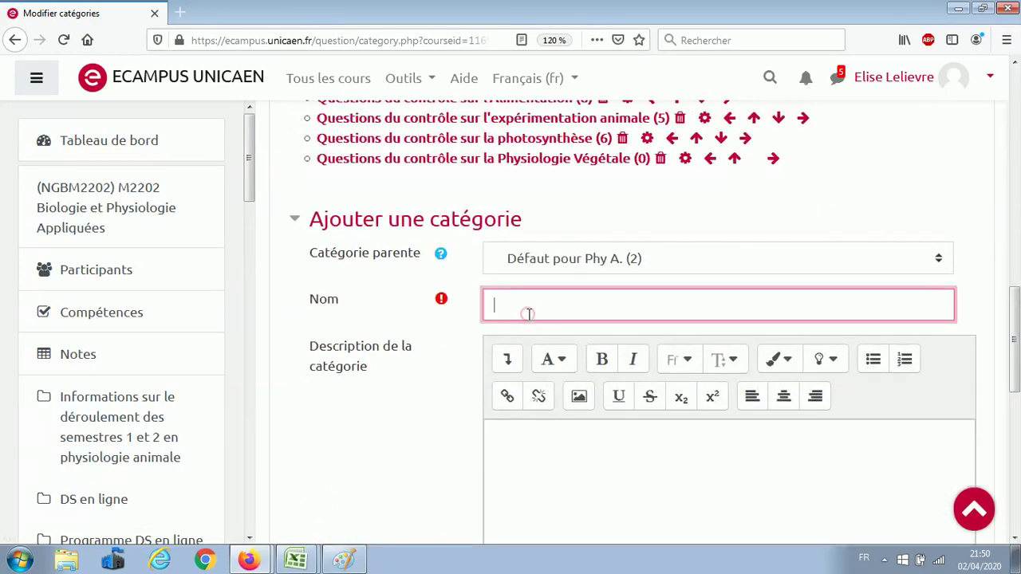
type("Chapitre 2")
key("Return")
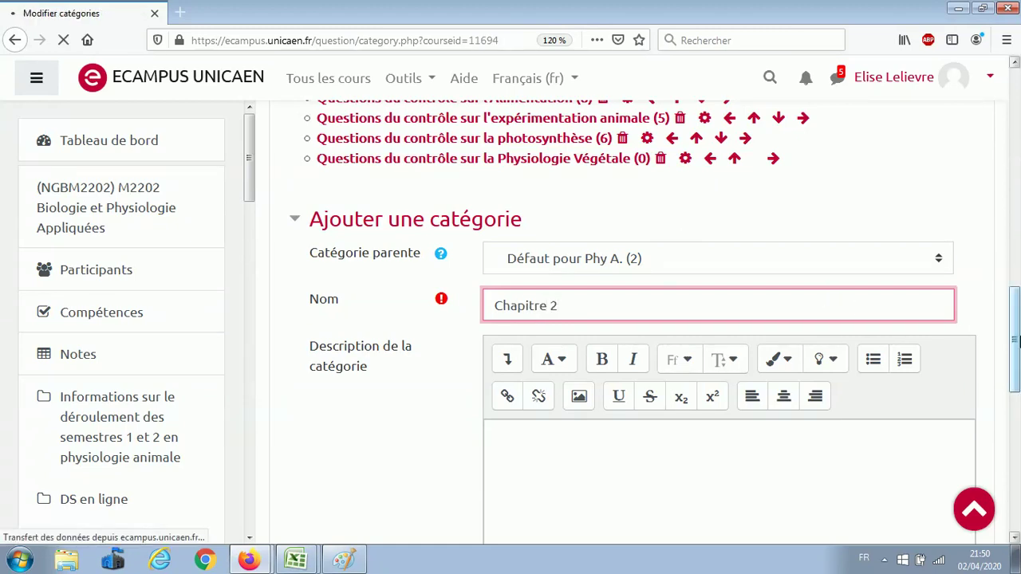
Step: Add a third question category named Chapitre 3 under Défaut pour Phy A
left_click(1015, 321)
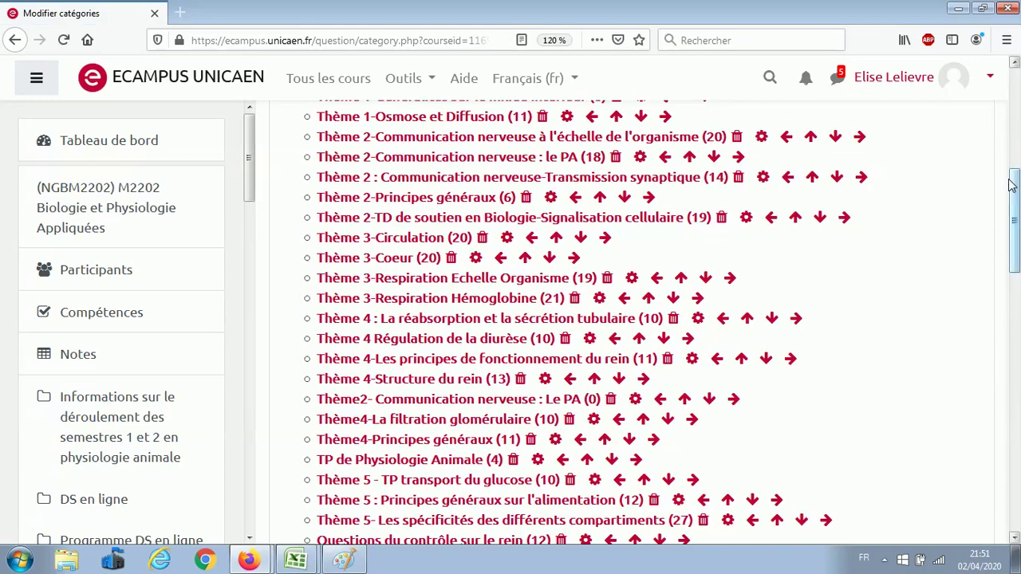
left_click_drag(1012, 199, 1016, 283)
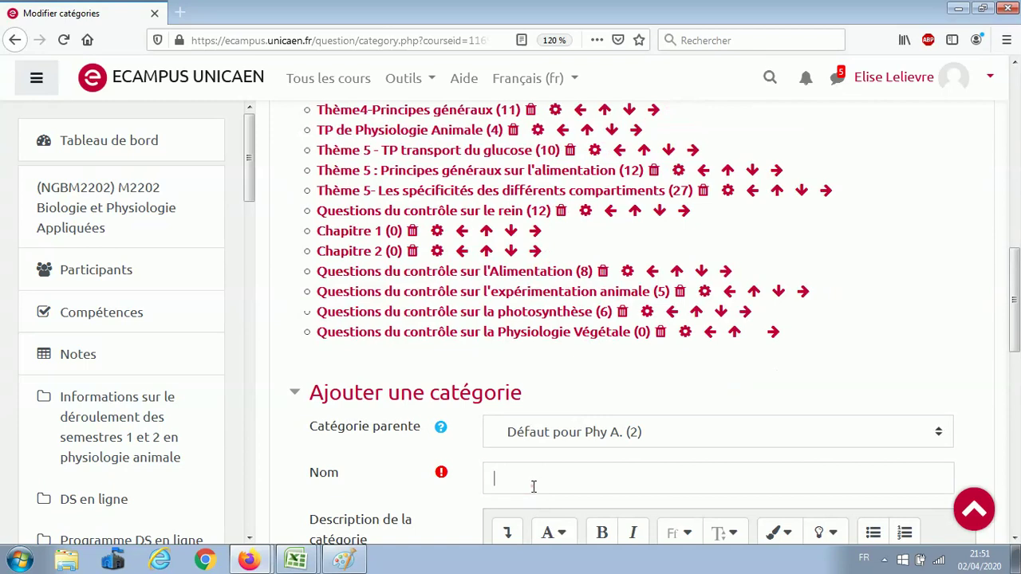
left_click(534, 486)
type("Chapitre 3")
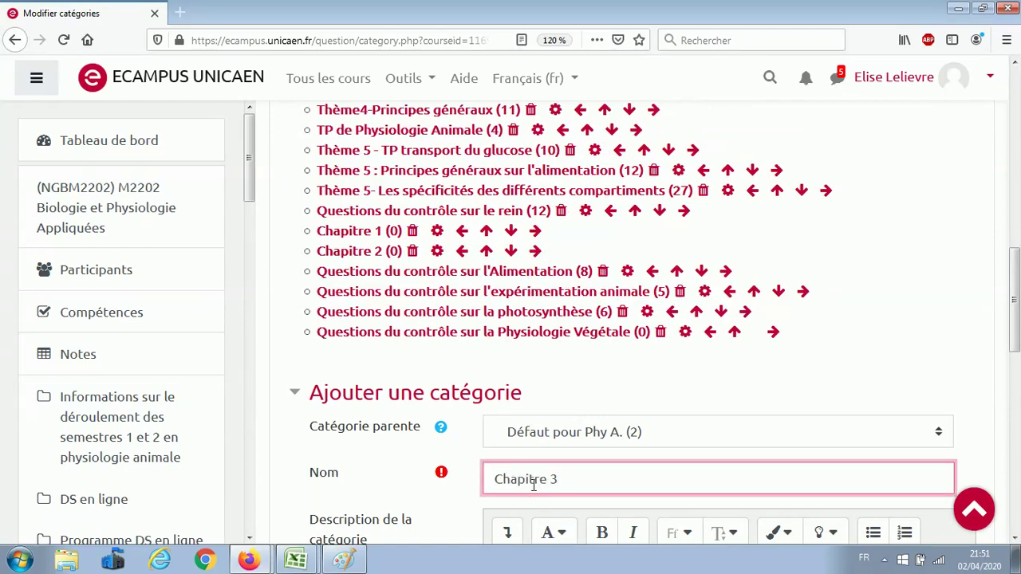
key("Return")
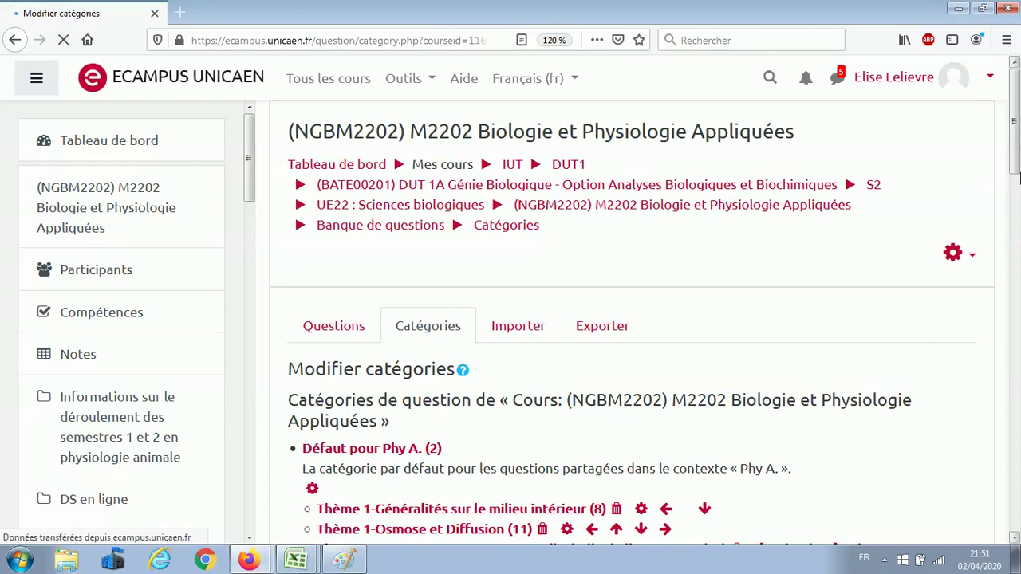
Step: Return to the bank's question list and move the question Légender le document to the category Chapitre 1
left_click(1018, 275)
left_click_drag(1018, 275, 1016, 148)
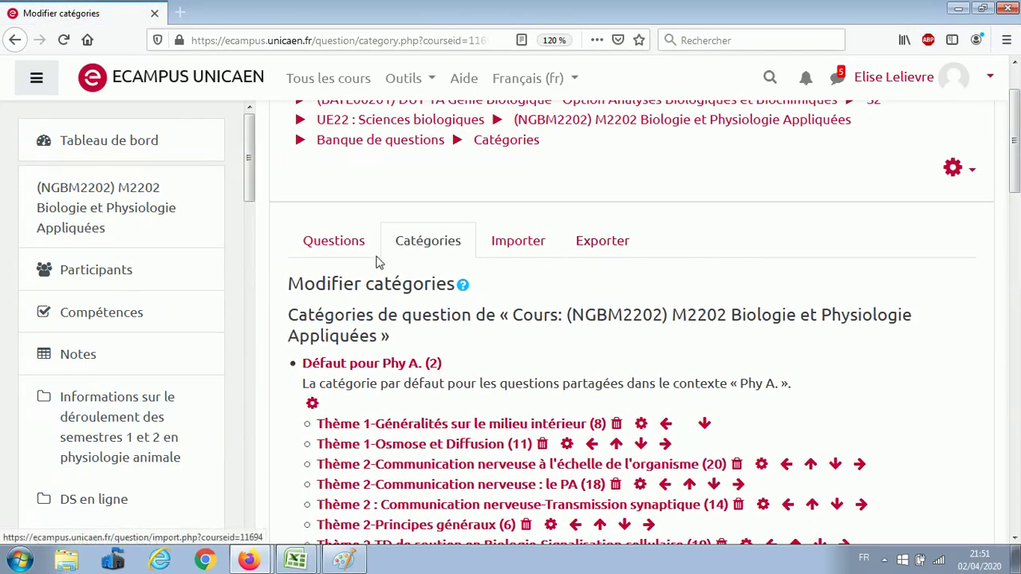
left_click(339, 235)
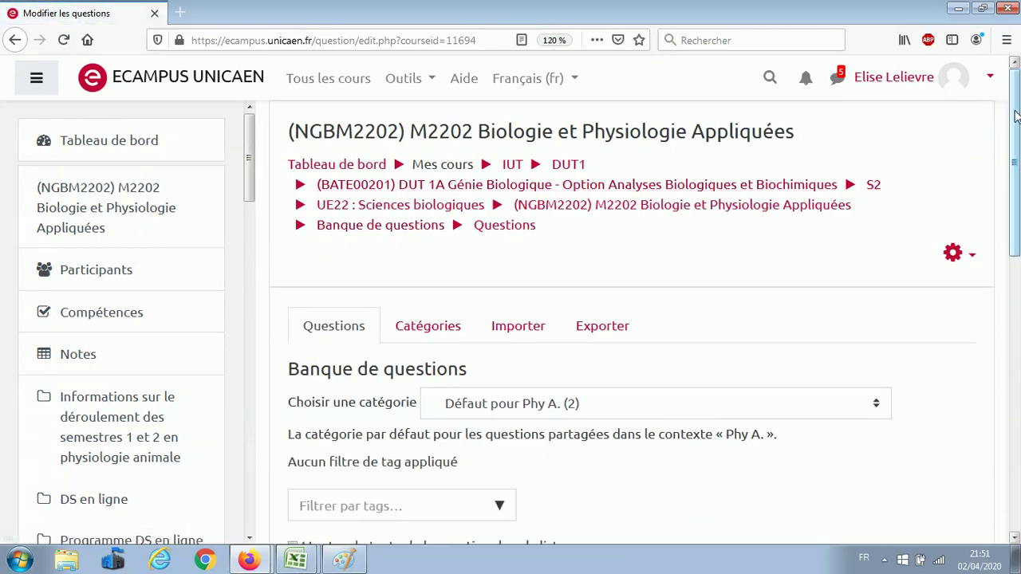
left_click_drag(1019, 112, 1013, 279)
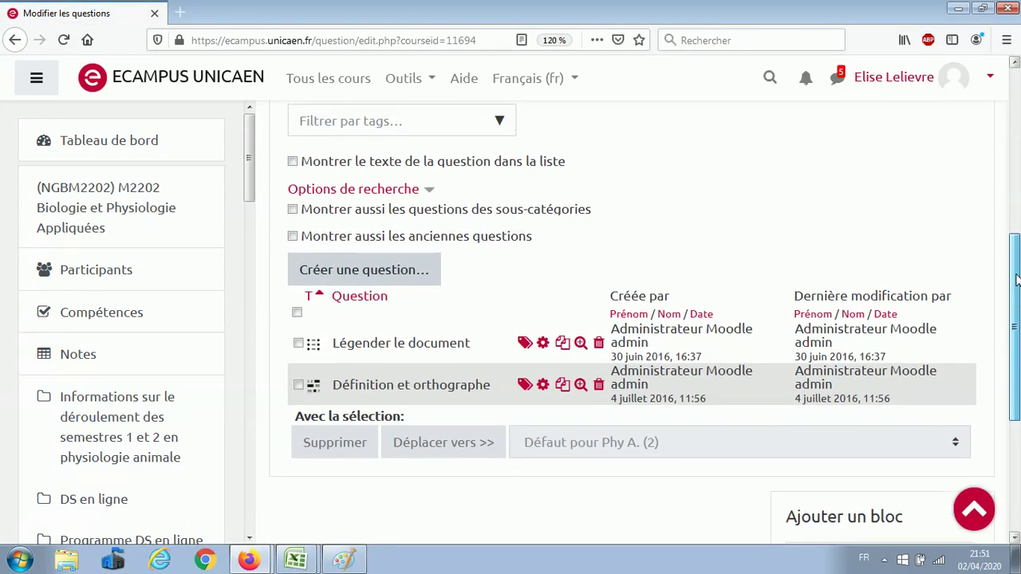
left_click(299, 348)
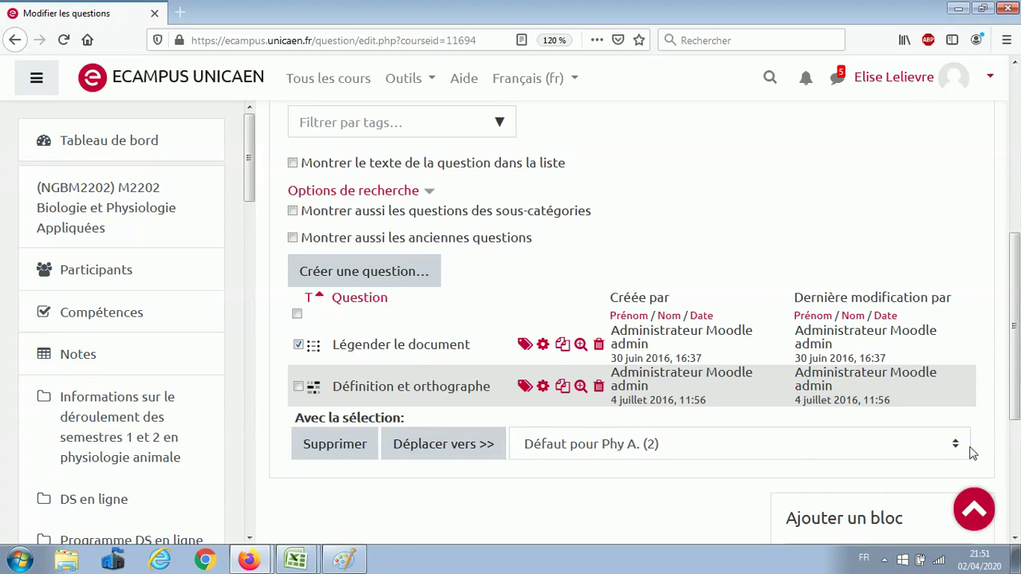
left_click(957, 444)
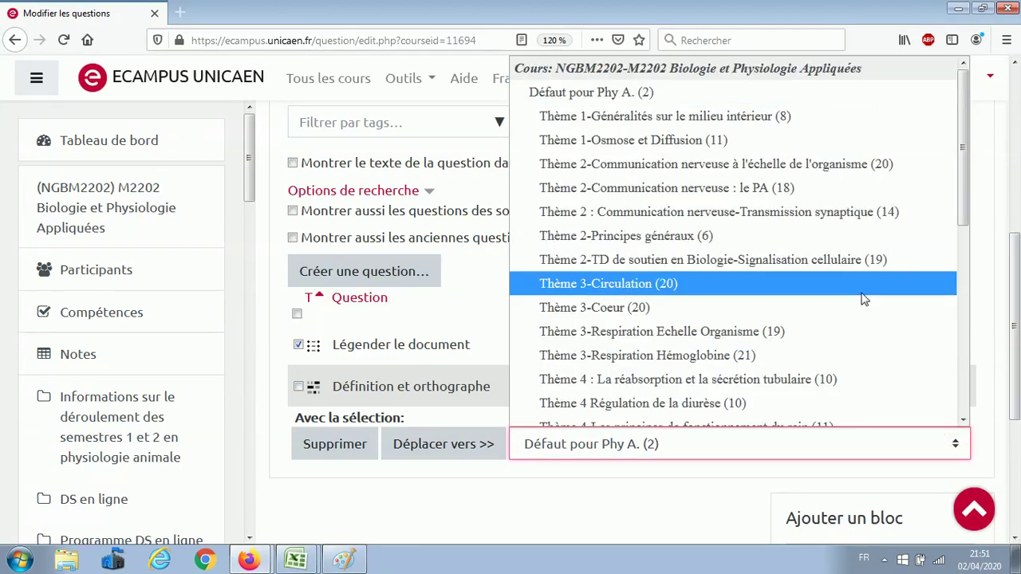
scroll(972, 236, "down", 5)
scroll(972, 237, "down", 3)
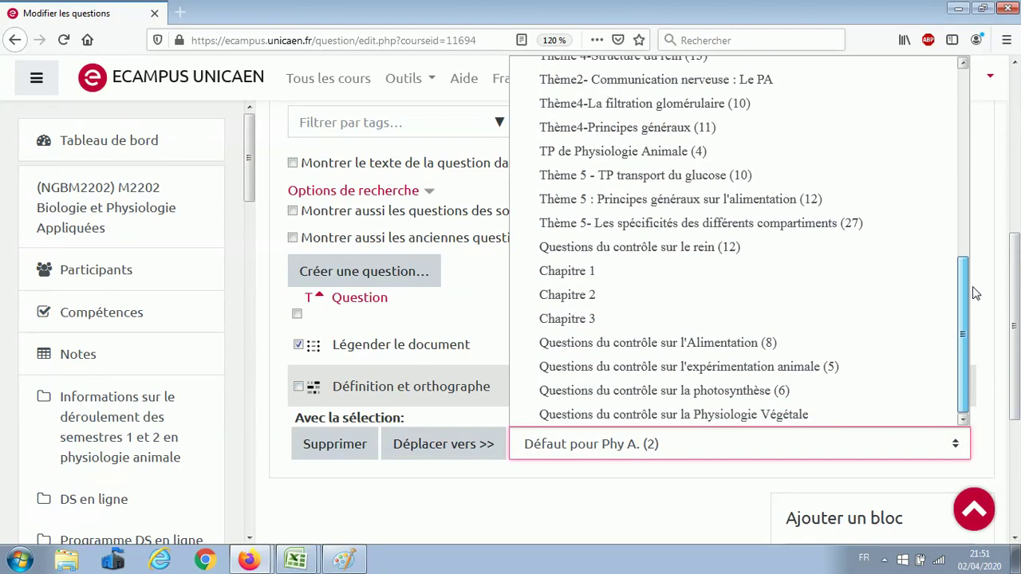
left_click(637, 271)
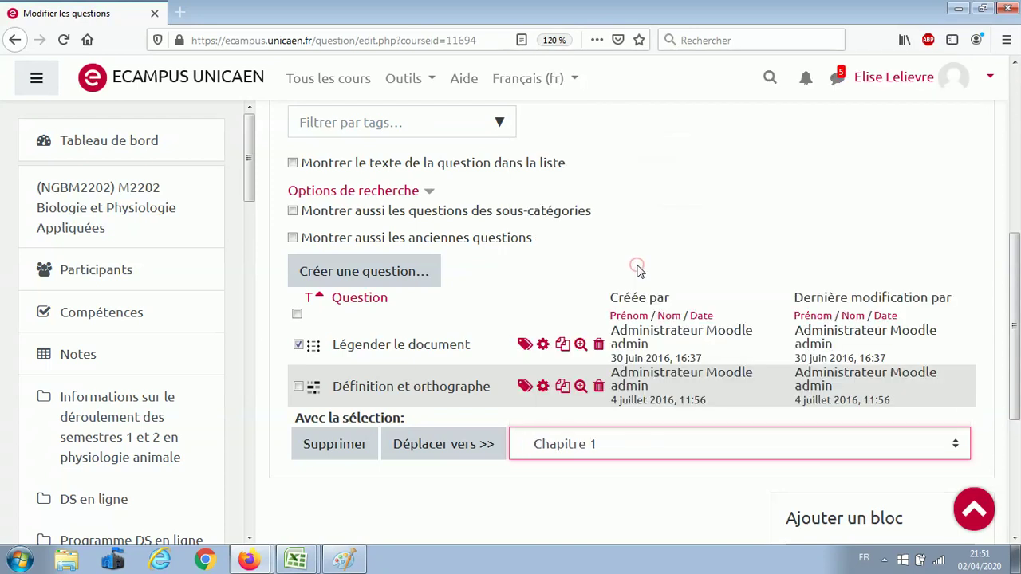
left_click(458, 446)
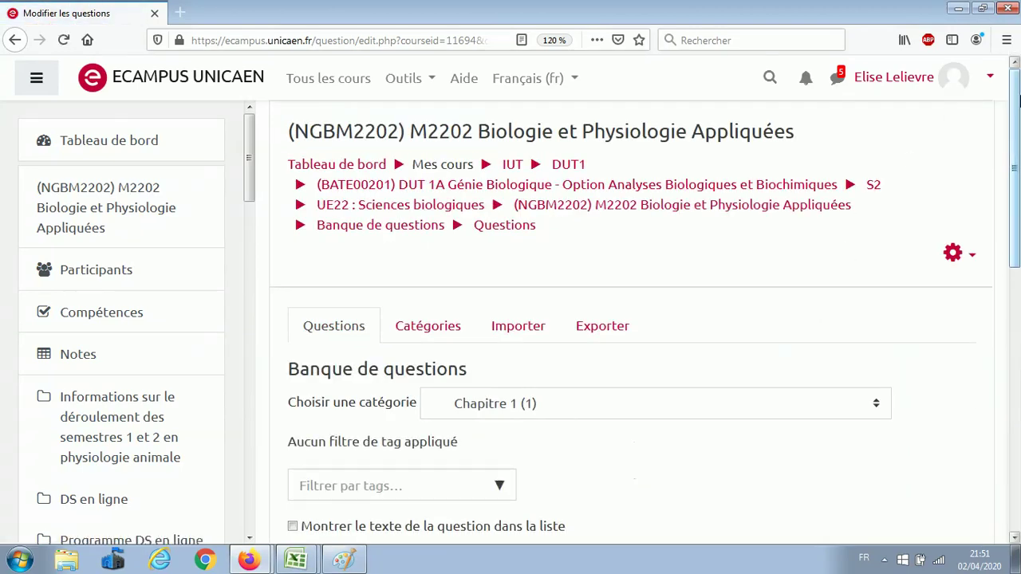
Step: Check the contents of Chapitre 1 and switch the question bank back to the category Défaut pour Phy A
left_click_drag(1018, 101, 1017, 248)
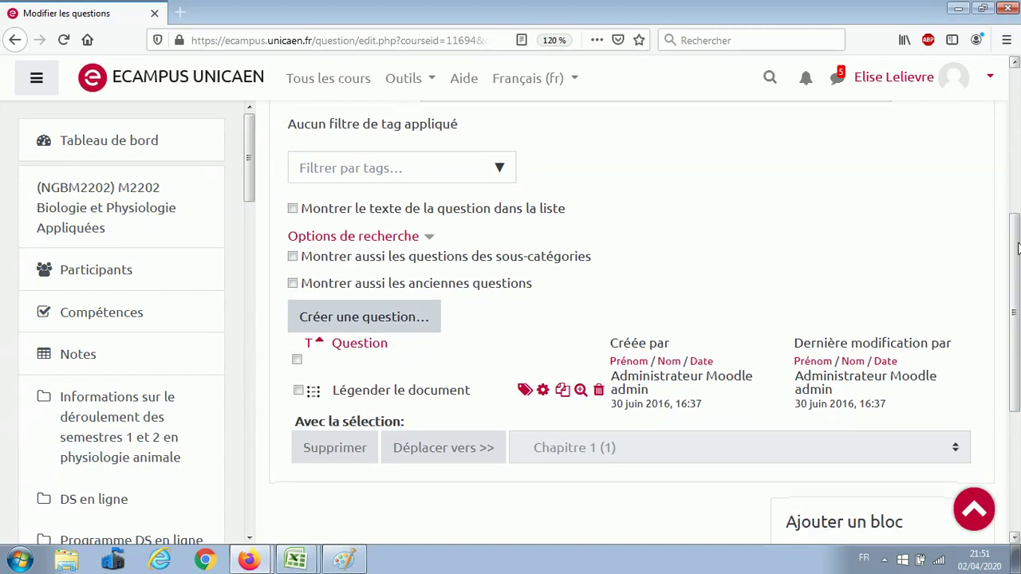
scroll(1018, 248, "up", 3)
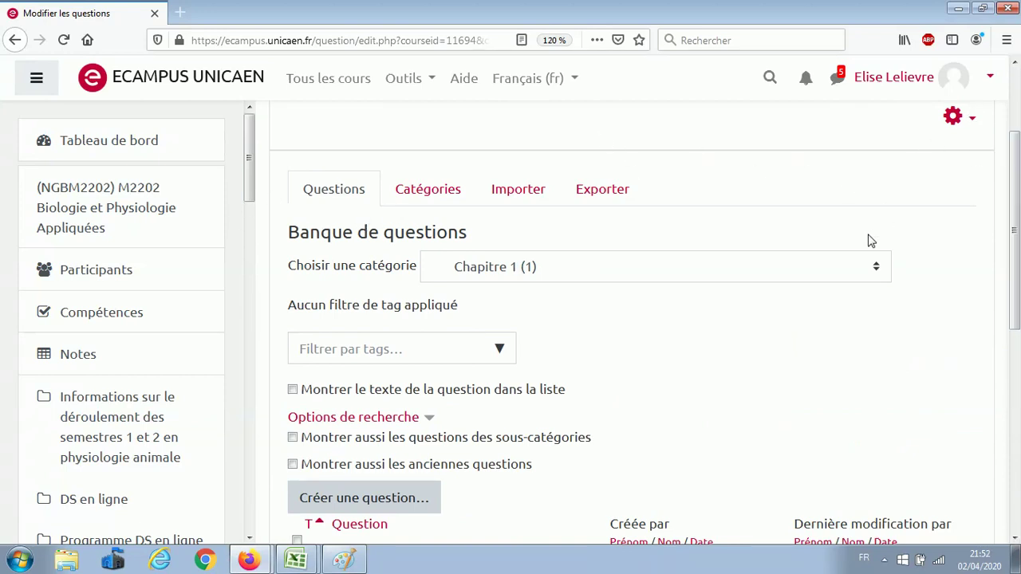
left_click(877, 266)
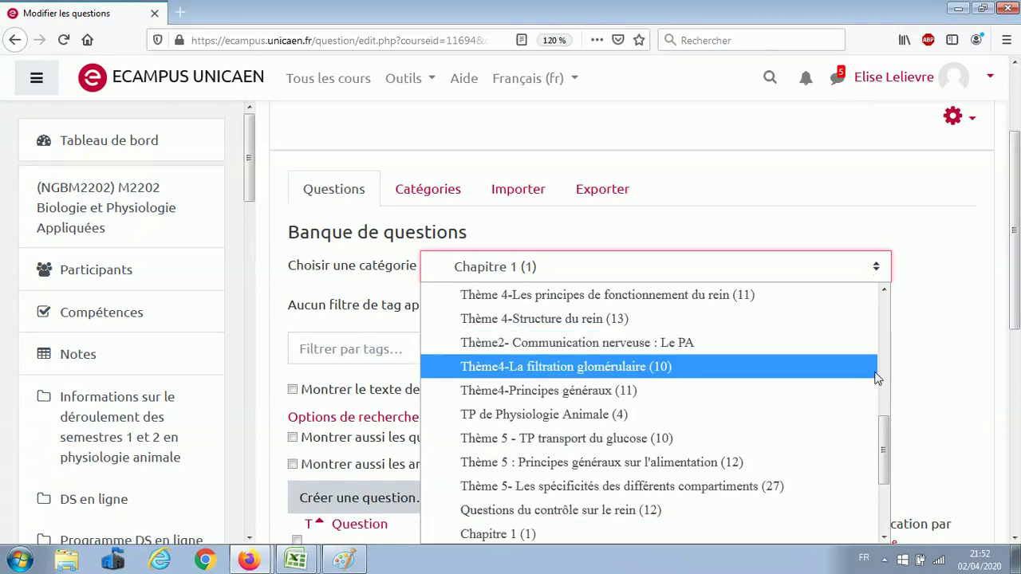
left_click_drag(889, 444, 891, 311)
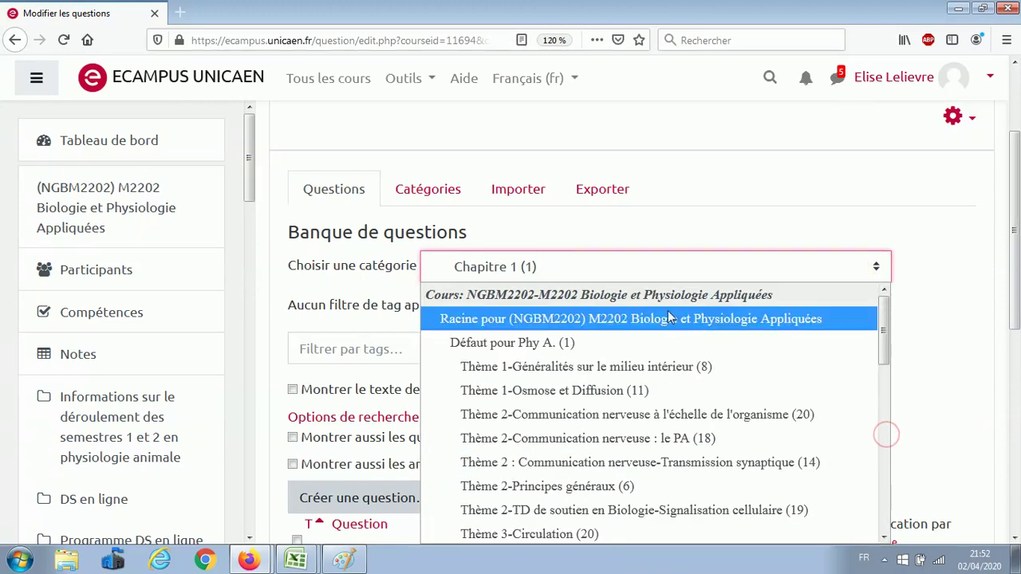
left_click(651, 341)
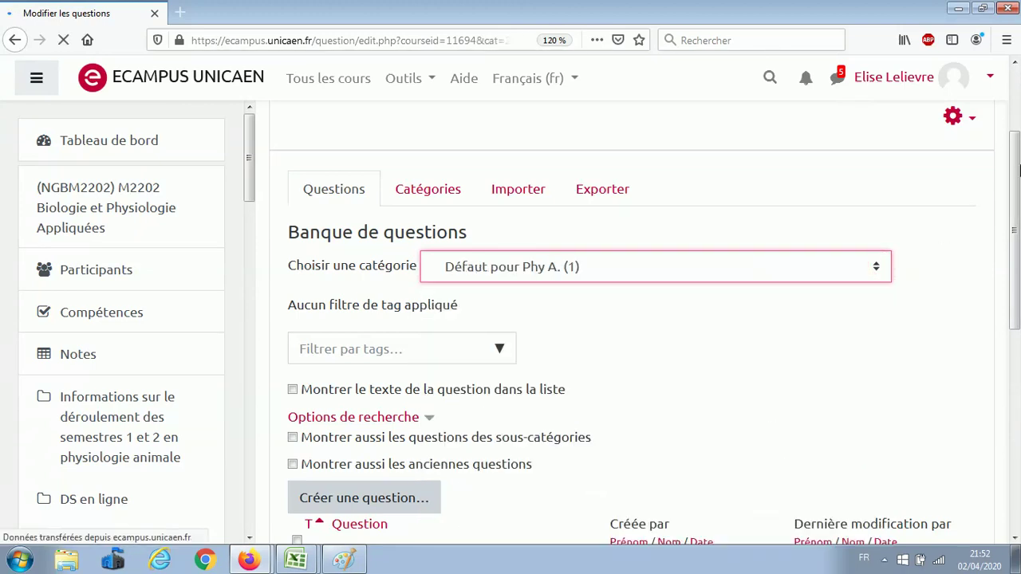
Step: Move the question Définition et orthographe to the category Chapitre 2
left_click_drag(1017, 153, 985, 300)
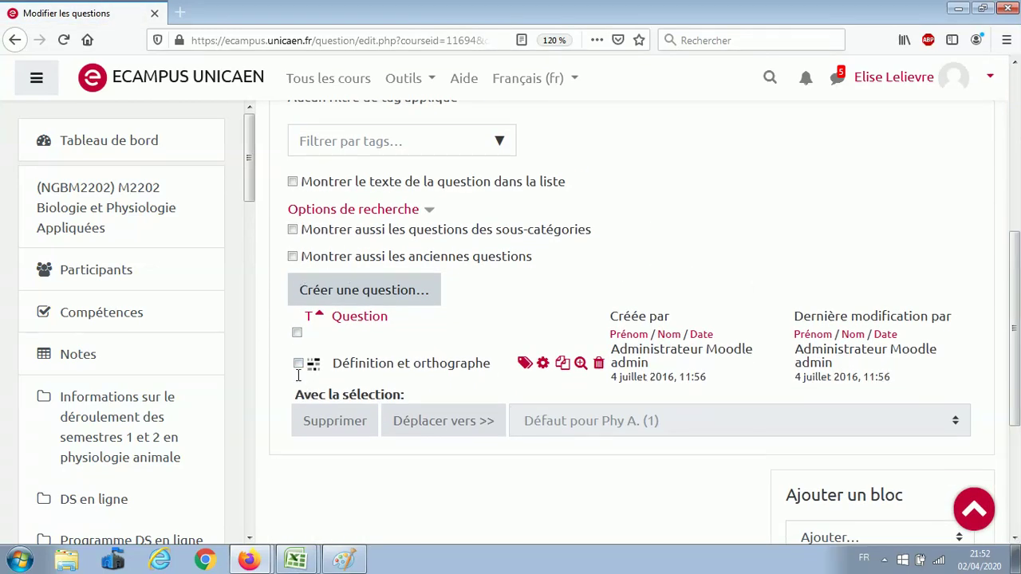
left_click(298, 364)
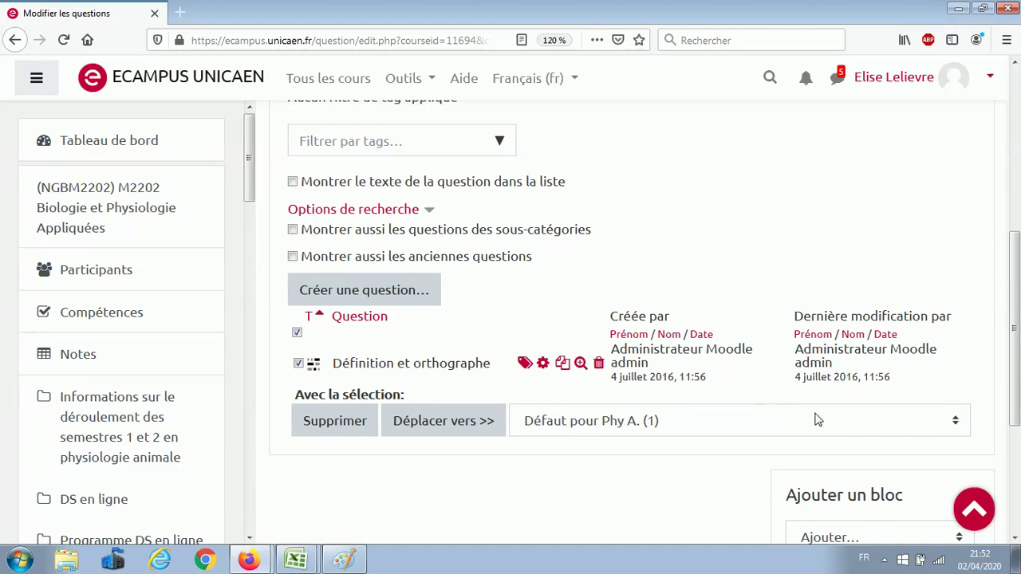
left_click(963, 425)
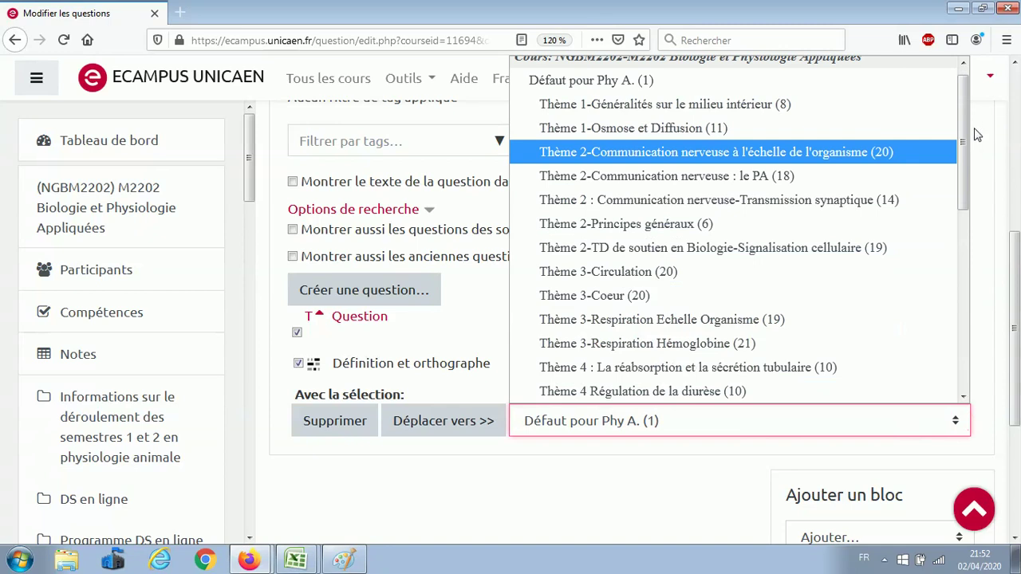
left_click_drag(968, 139, 960, 290)
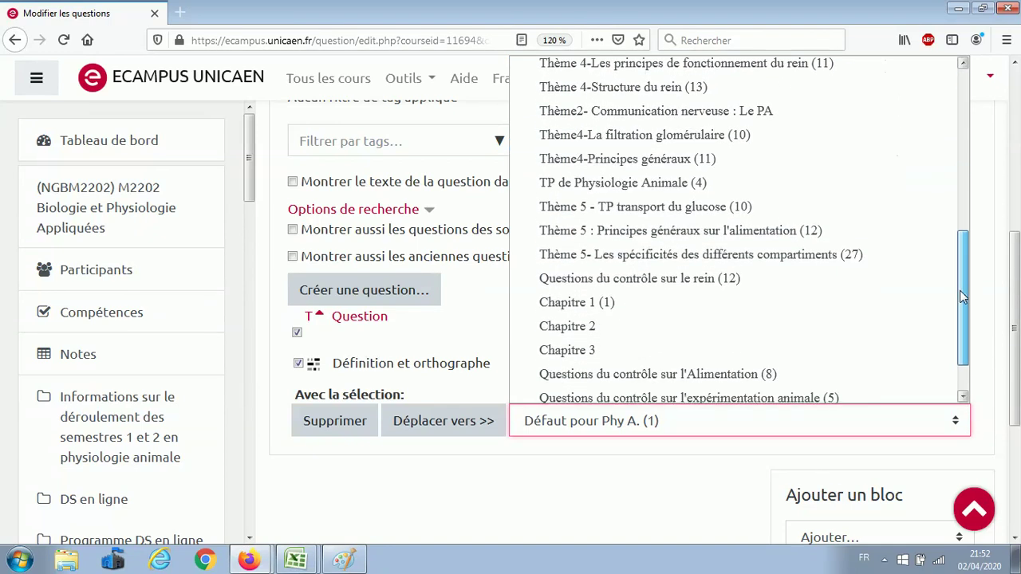
left_click(615, 334)
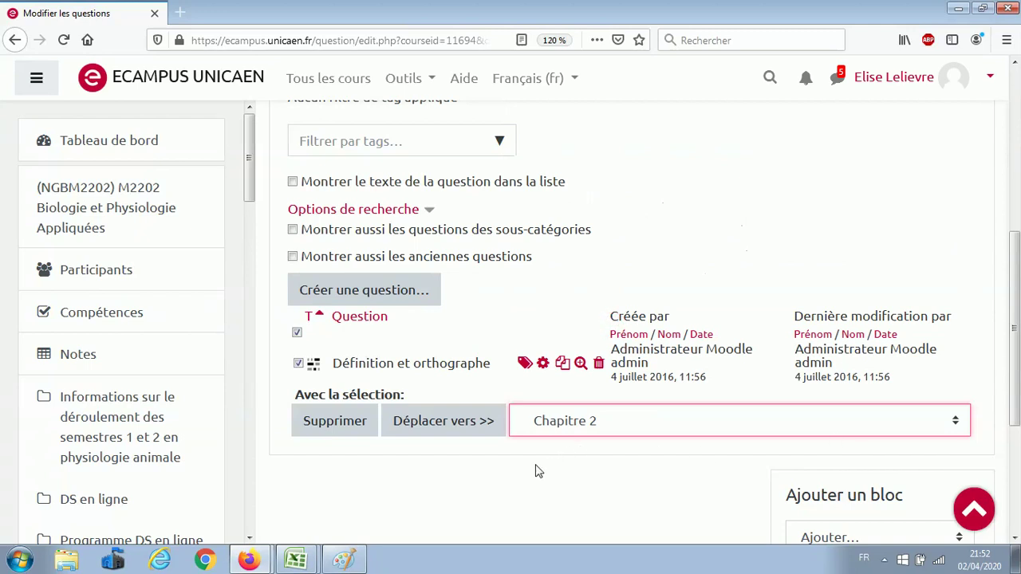
left_click(484, 421)
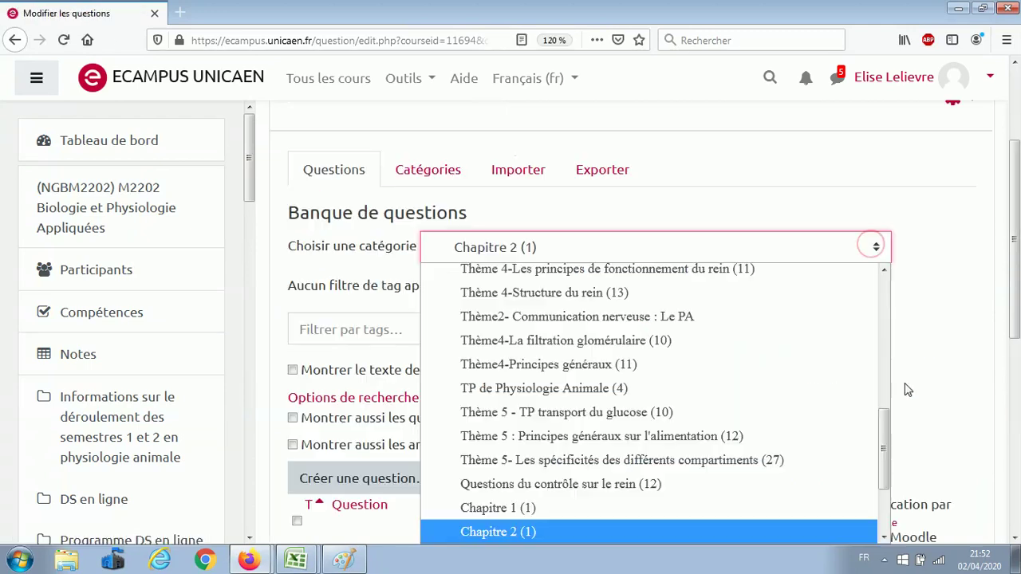
Step: Look through the question bank's category list and return to the main page of the course M2202 Biologie et Physiologie Appliquées
scroll(890, 427, "up", 11)
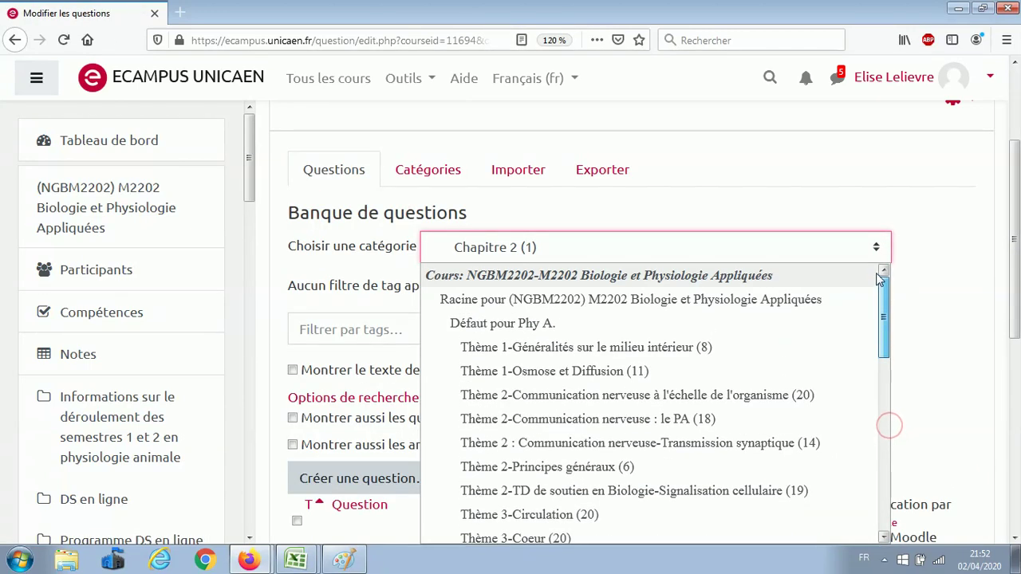
scroll(877, 313, "down", 1)
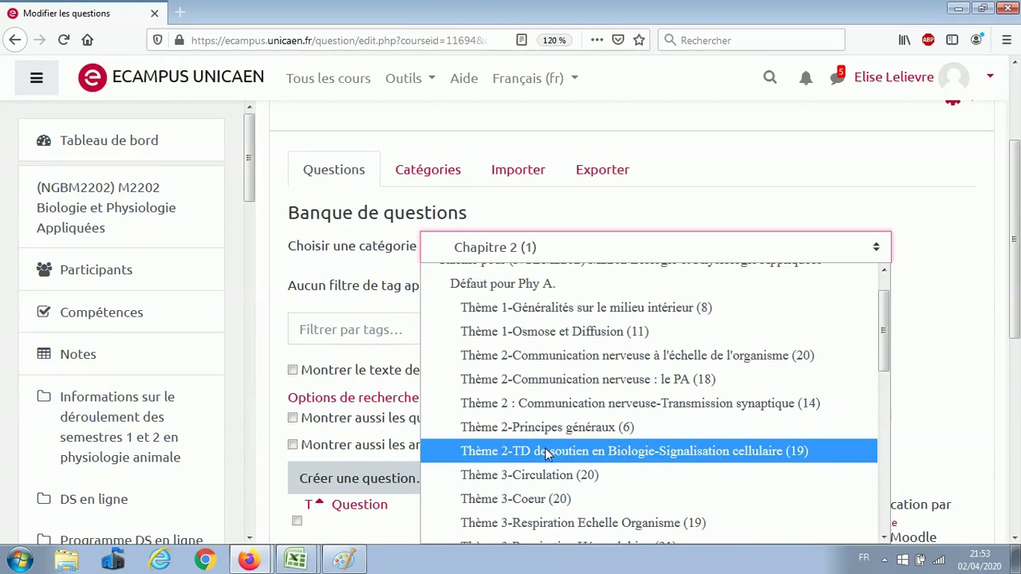
left_click(1012, 244)
left_click_drag(1017, 244, 1017, 132)
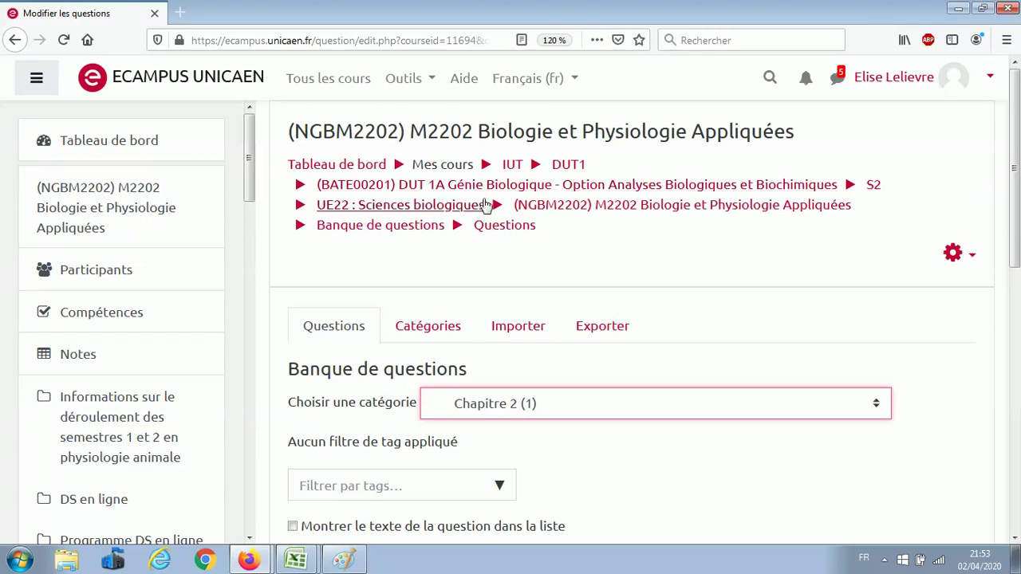
left_click(557, 212)
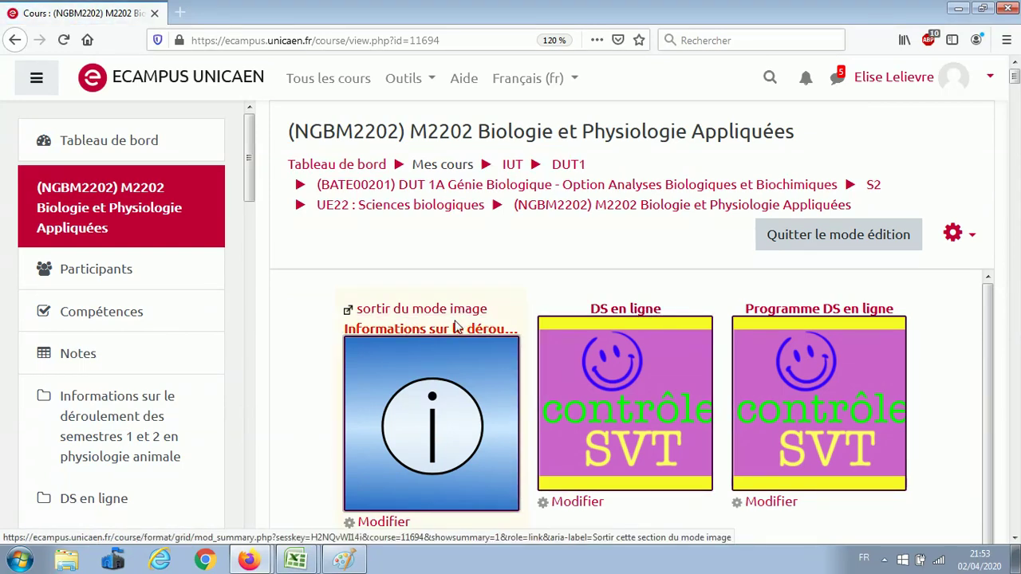
Step: In the section Informations sur le déroulement des semestres 1 et 2 en physiologie animale, choose Test as the new activity's type
left_click(460, 334)
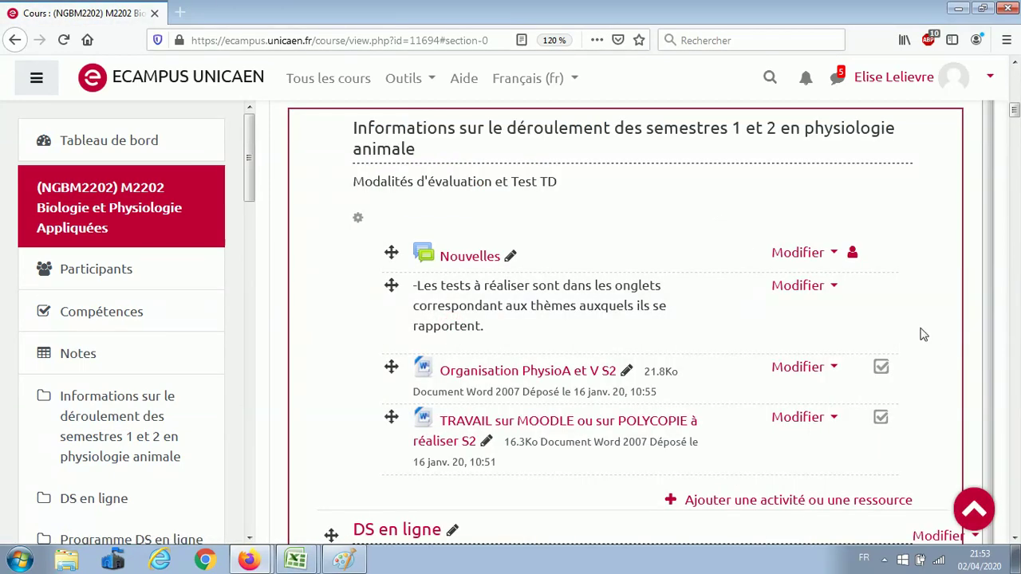
left_click(748, 503)
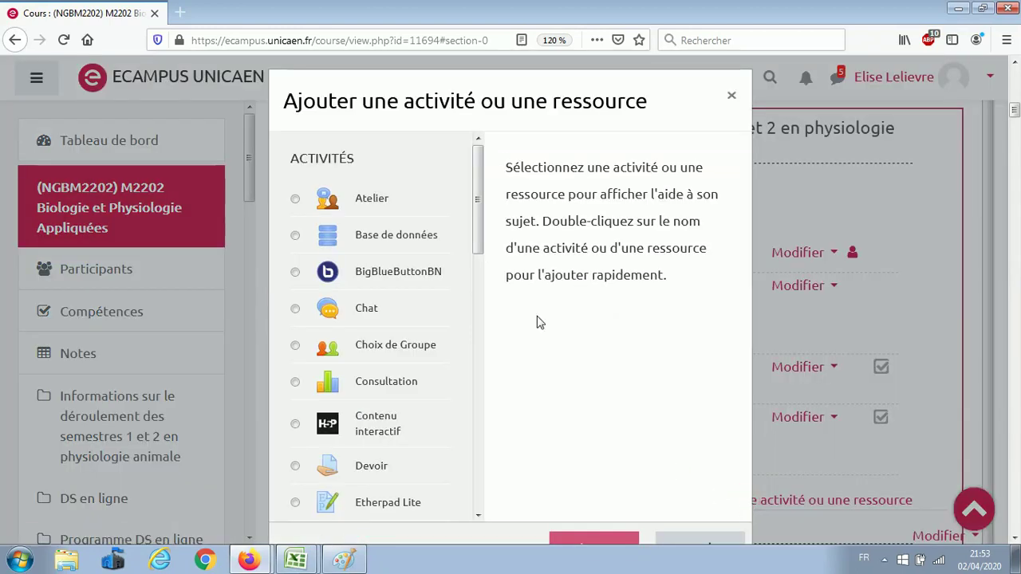
scroll(375, 359, "down", 5)
left_click(295, 480)
left_click(295, 370)
key("Up")
key("Up")
key("Up")
key("Up")
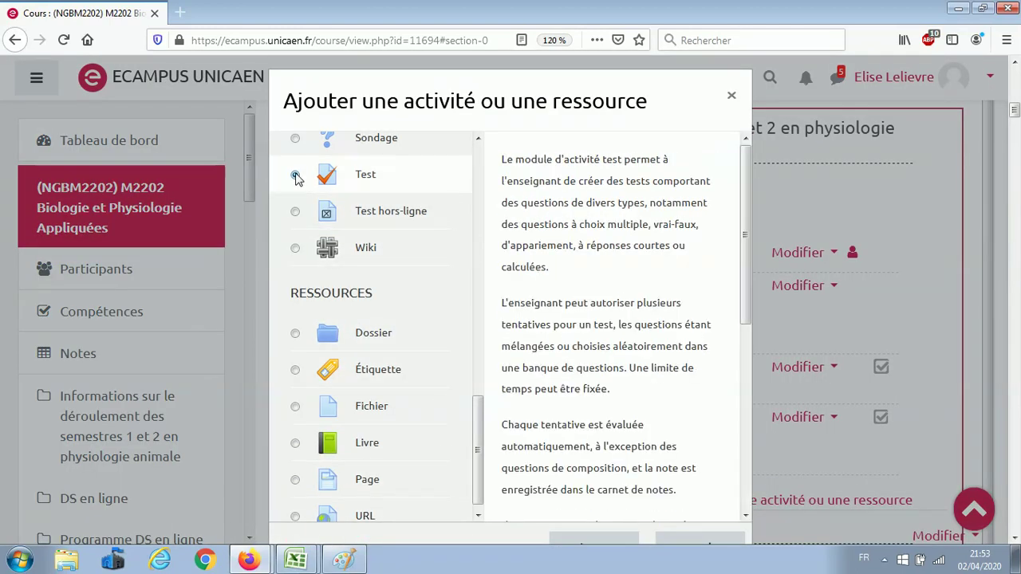
key("Up")
key("Up")
key("Up")
key("Up")
key("Up")
key("Up")
key("Up")
key("Up")
key("Up")
key("Up")
key("Up")
key("Up")
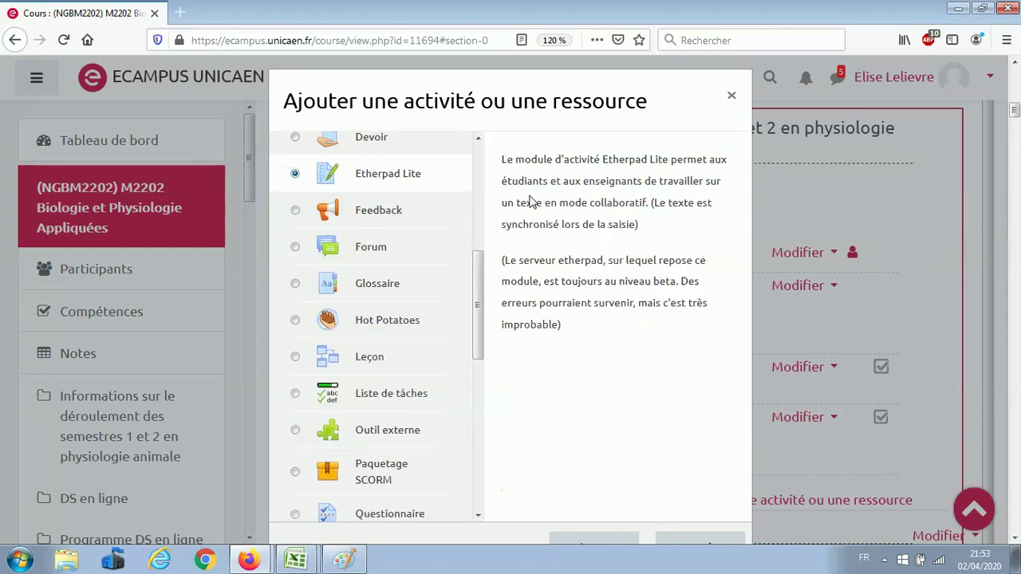
key("Down")
key("Down")
key("Down")
key("Down")
key("Down")
key("Down")
key("Down")
key("Down")
key("Down")
key("Down")
key("Down")
key("Down")
Step: Add the Test activity, name it Test Demo Tirage aléatoire, and save it with a return to the course
left_click_drag(1014, 109, 1013, 118)
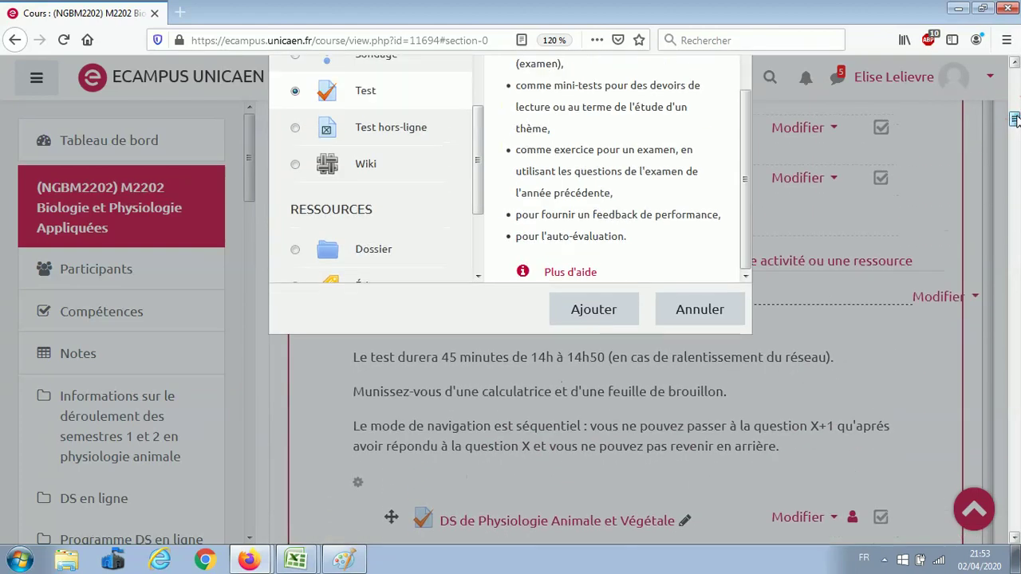
left_click(583, 312)
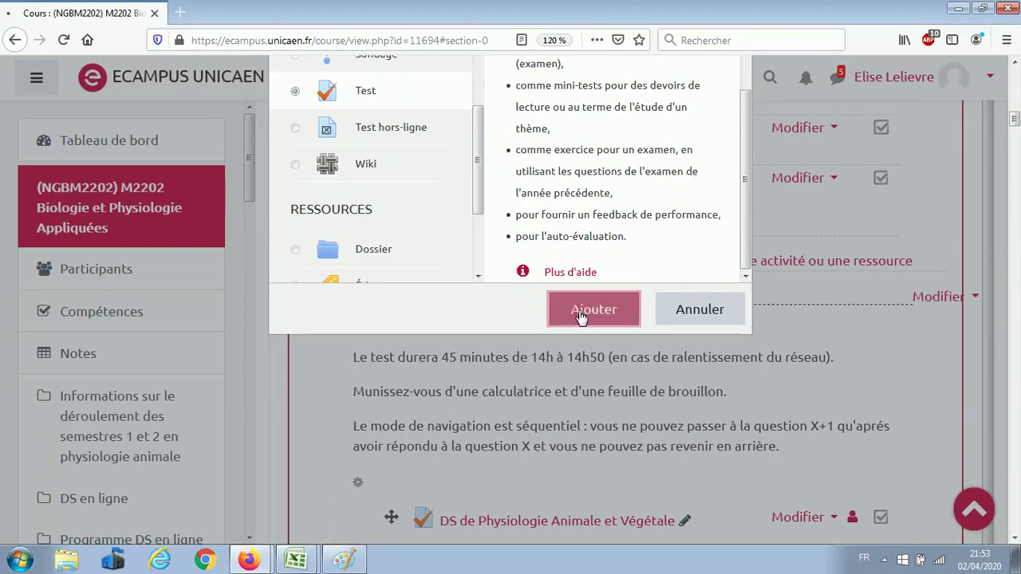
type("Test Demo Tirage aleatoire")
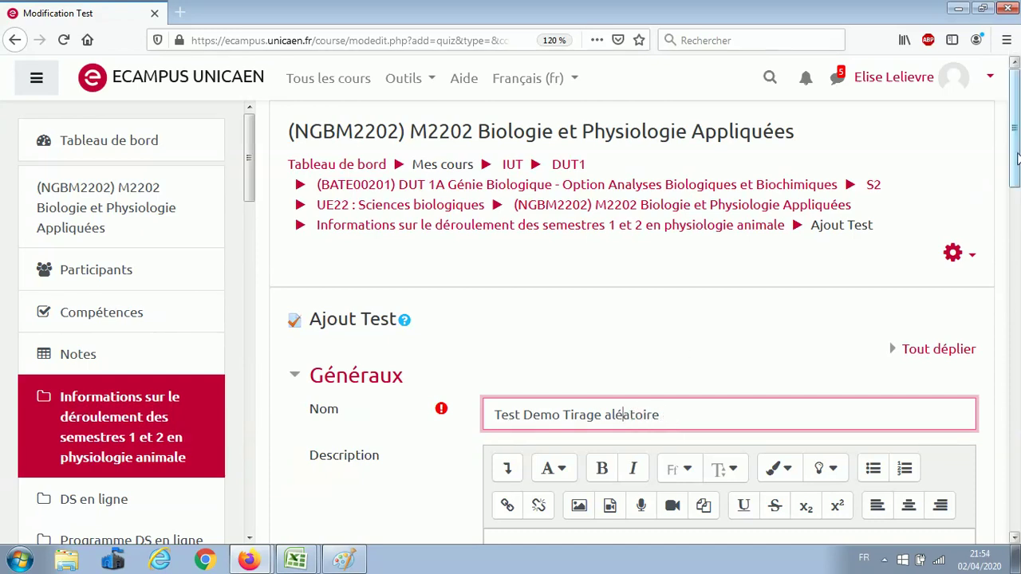
left_click(1015, 222)
left_click_drag(1016, 221, 1016, 387)
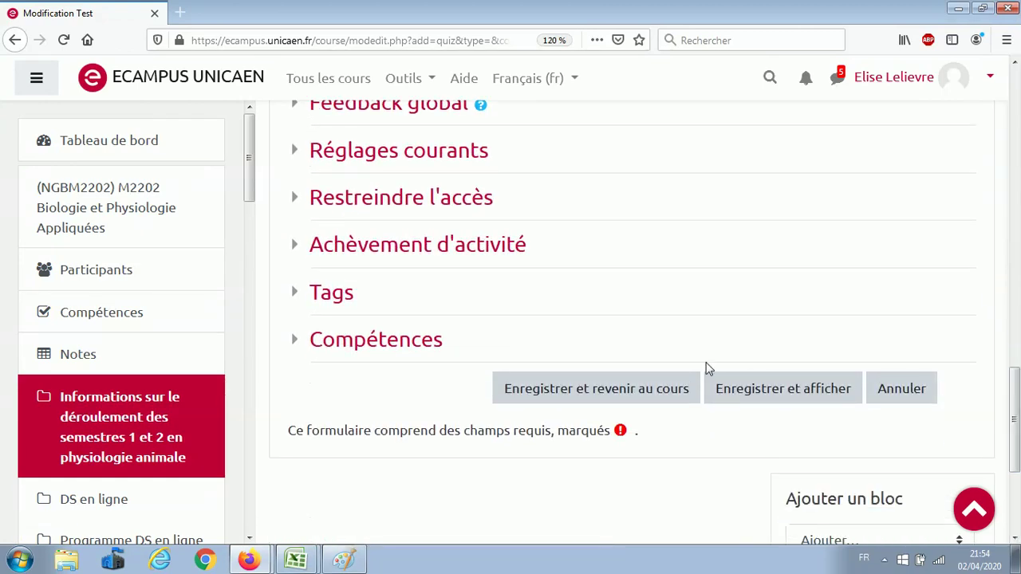
left_click(604, 383)
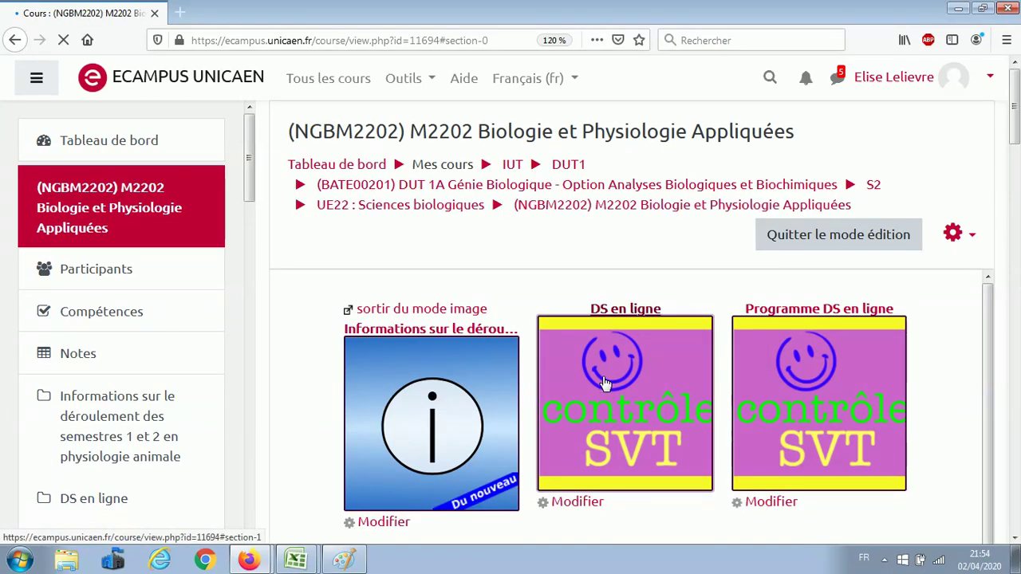
Step: Open Test Demo Tirage aléatoire from its course section and go to the page for editing its questions
left_click(377, 332)
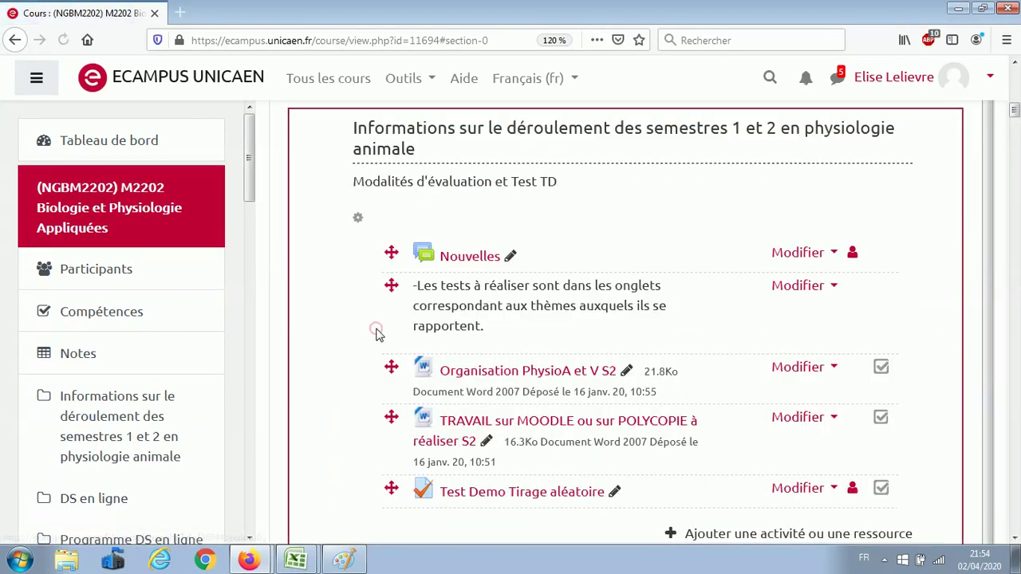
left_click(490, 493)
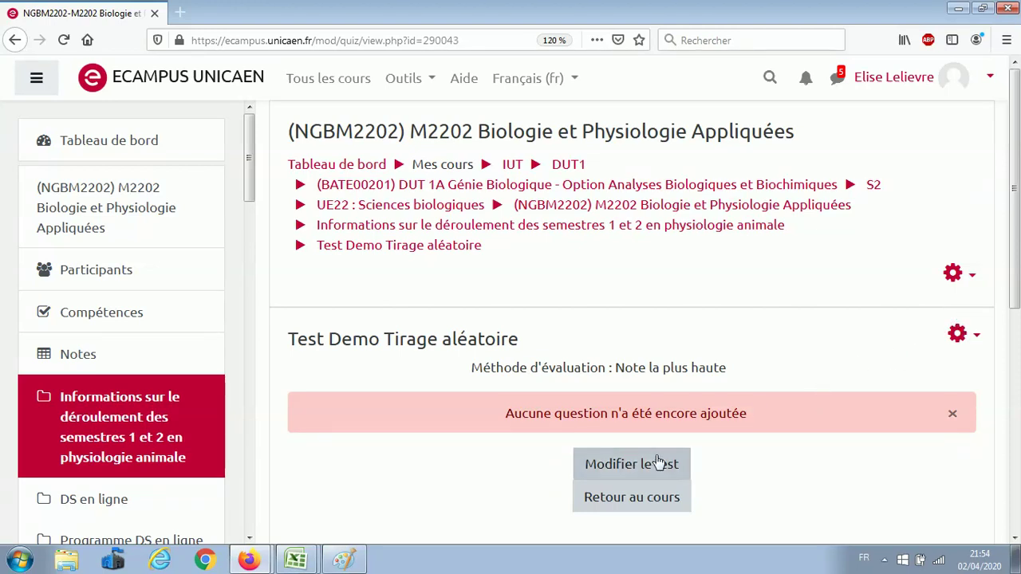
left_click(644, 465)
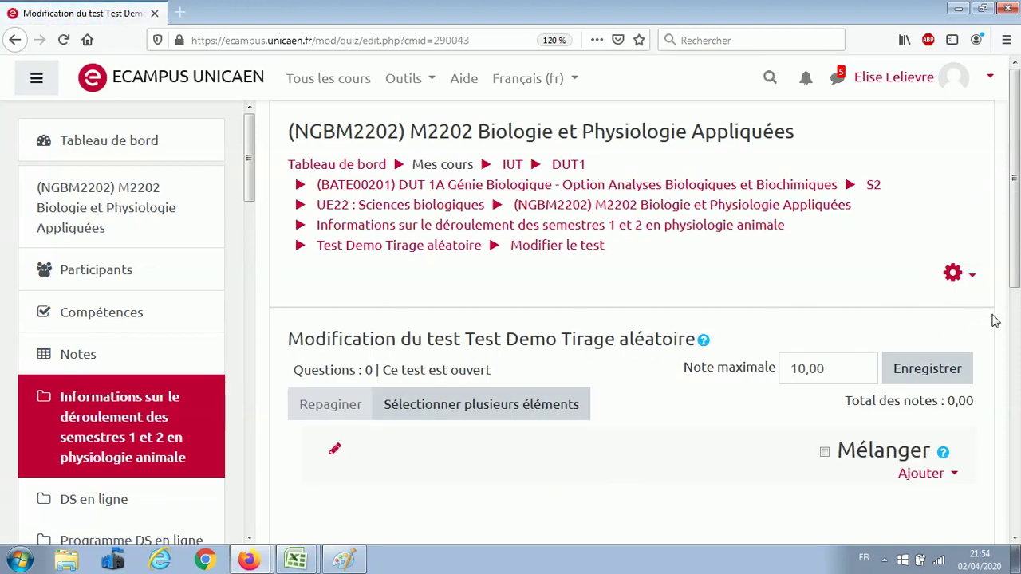
Step: Add 3 random questions from the category Thème 1-Généralités sur le milieu intérieur to the test
scroll(993, 323, "down", 3)
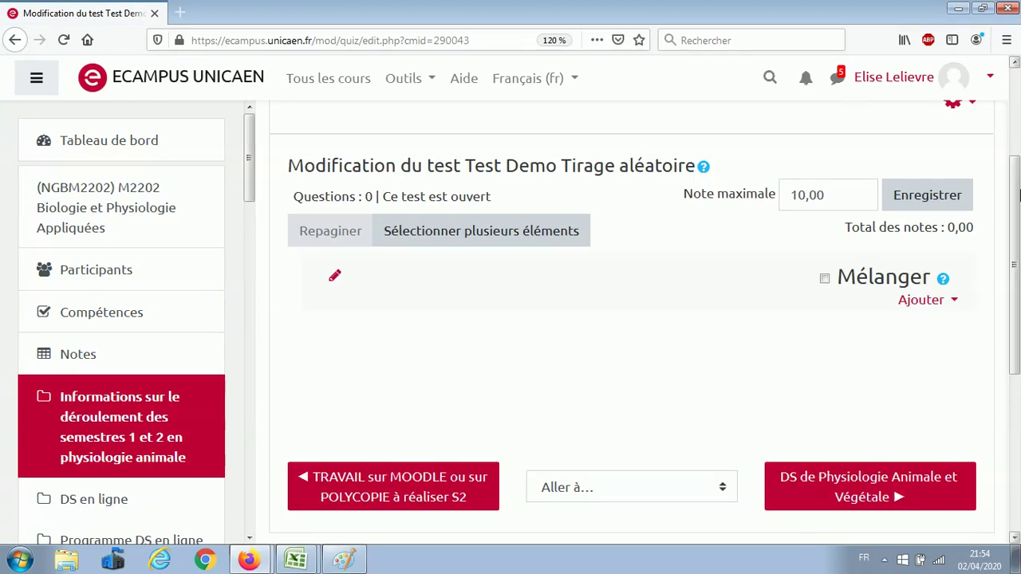
left_click(928, 302)
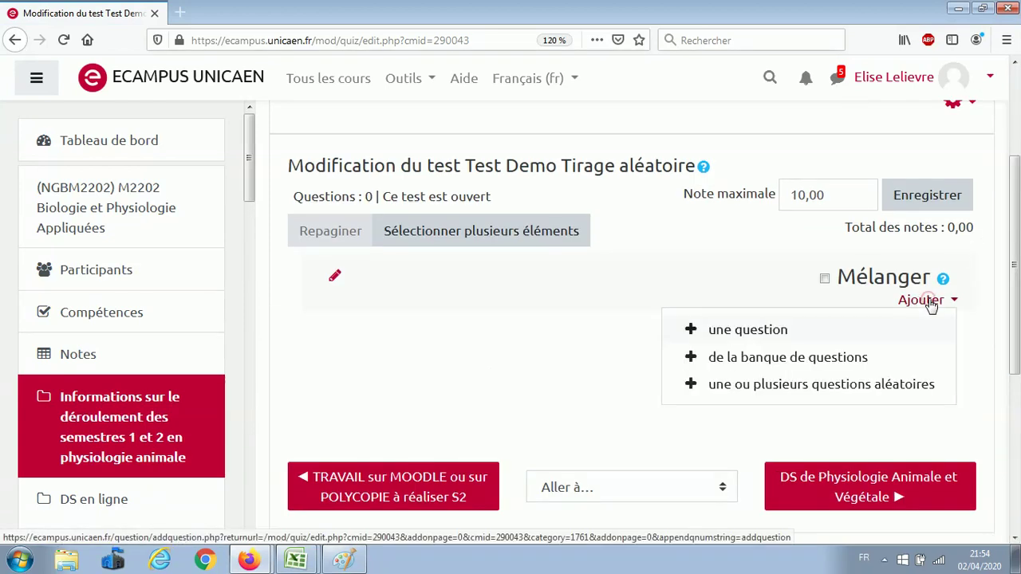
left_click(844, 388)
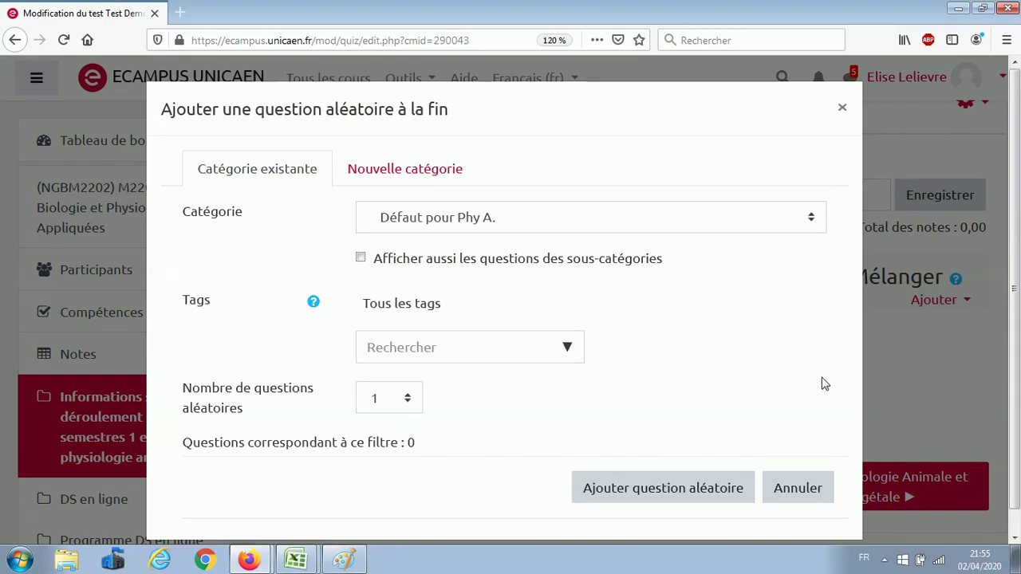
left_click(815, 216)
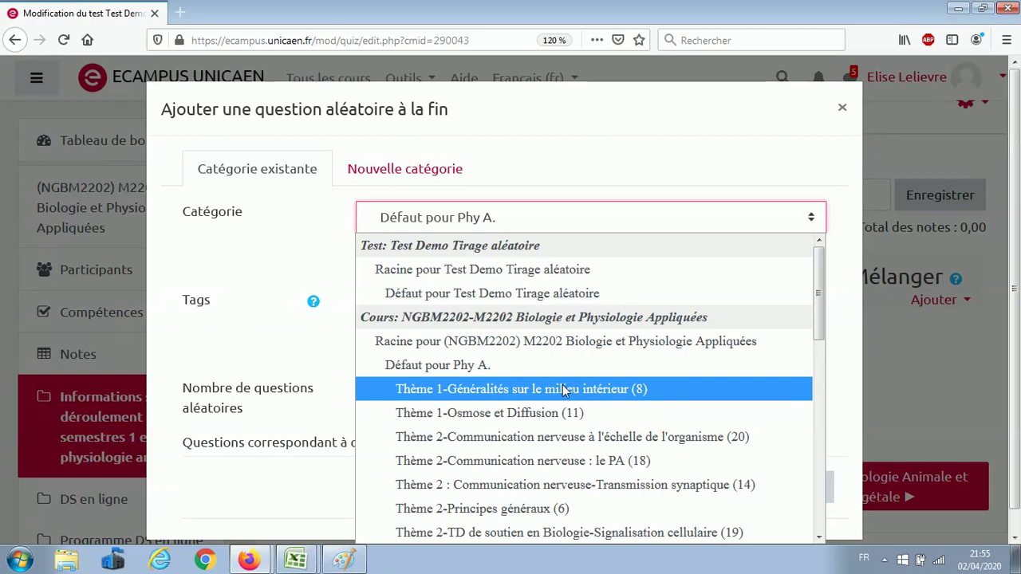
left_click(561, 387)
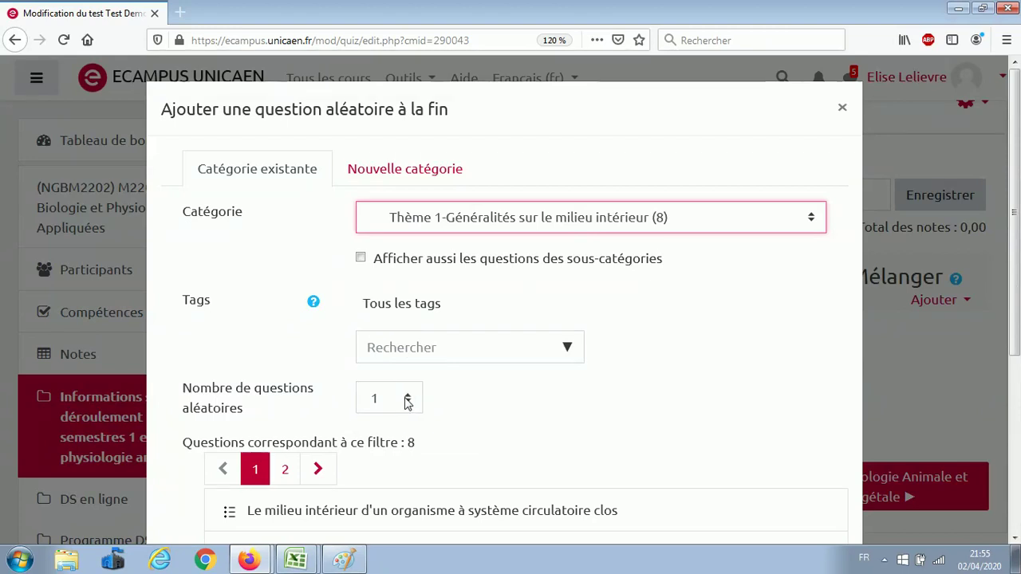
left_click(408, 399)
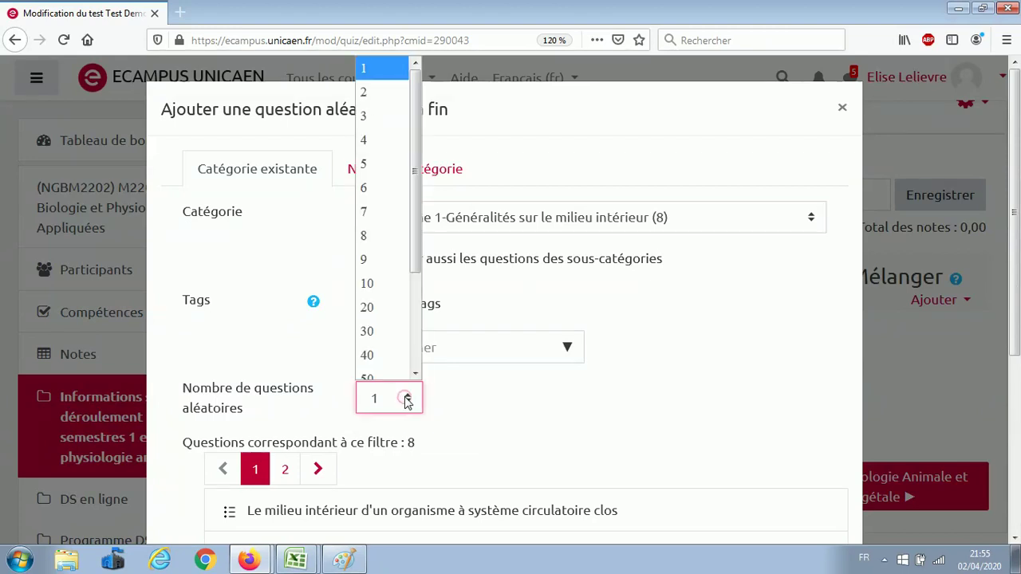
left_click(366, 103)
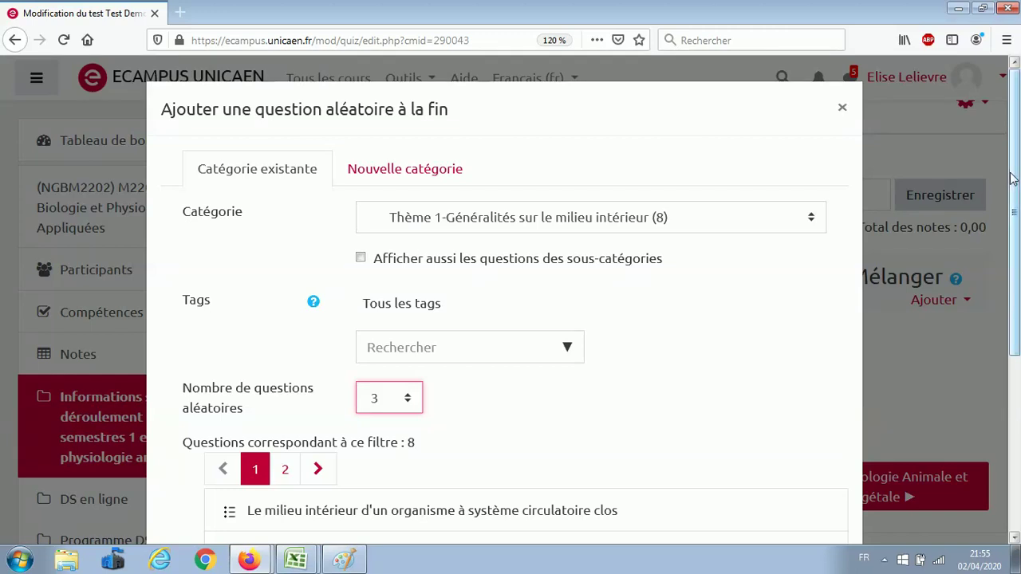
left_click_drag(1006, 182, 1014, 384)
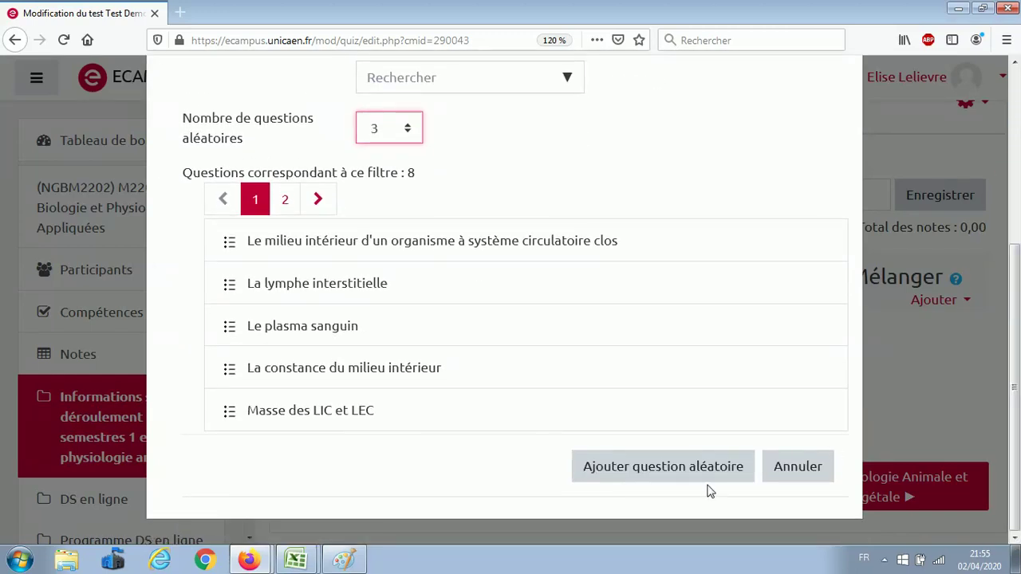
left_click(626, 485)
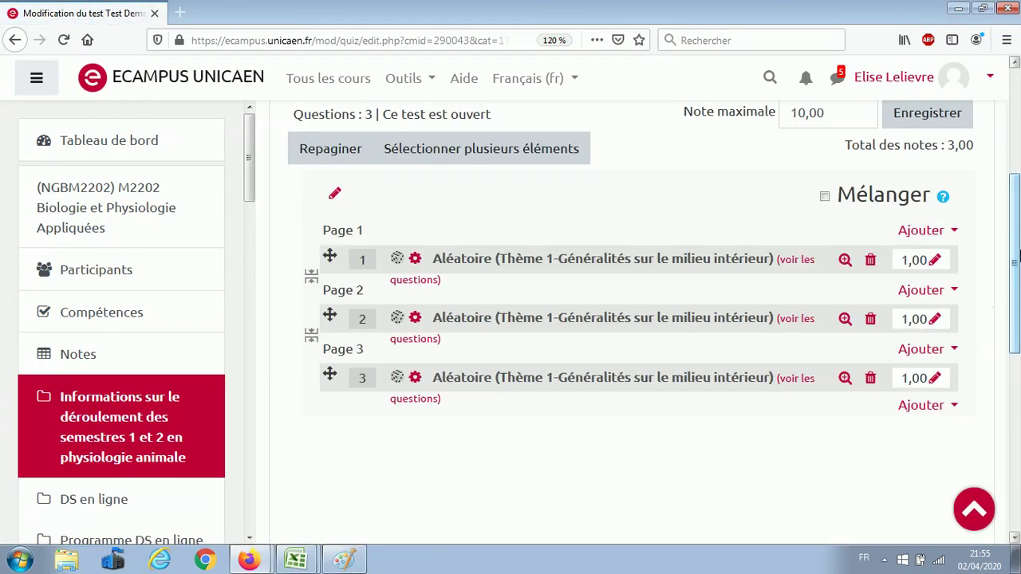
Step: Add 3 random questions from the category Thème 1-Osmose et Diffusion at the end of the test
left_click(924, 407)
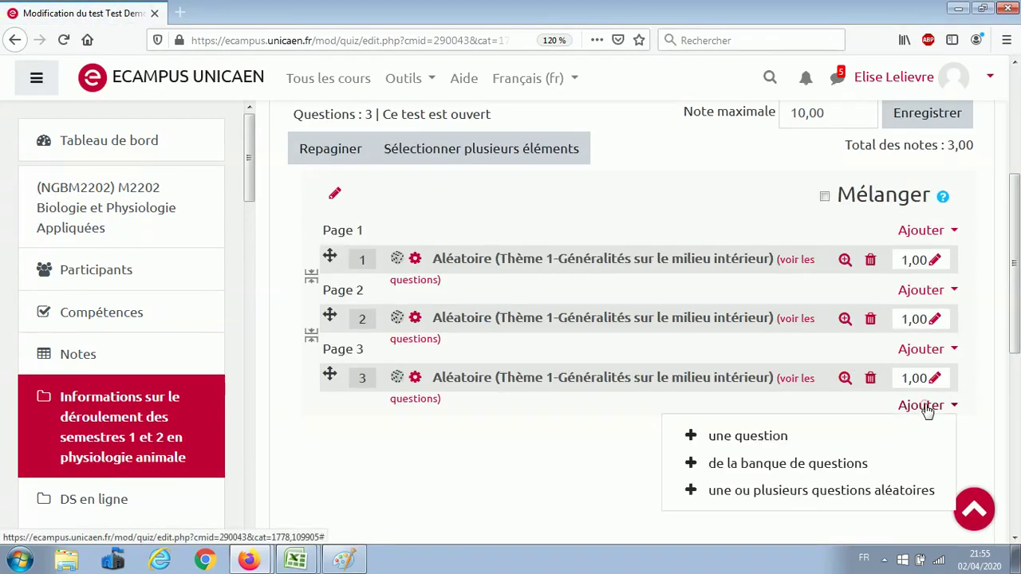
left_click(798, 494)
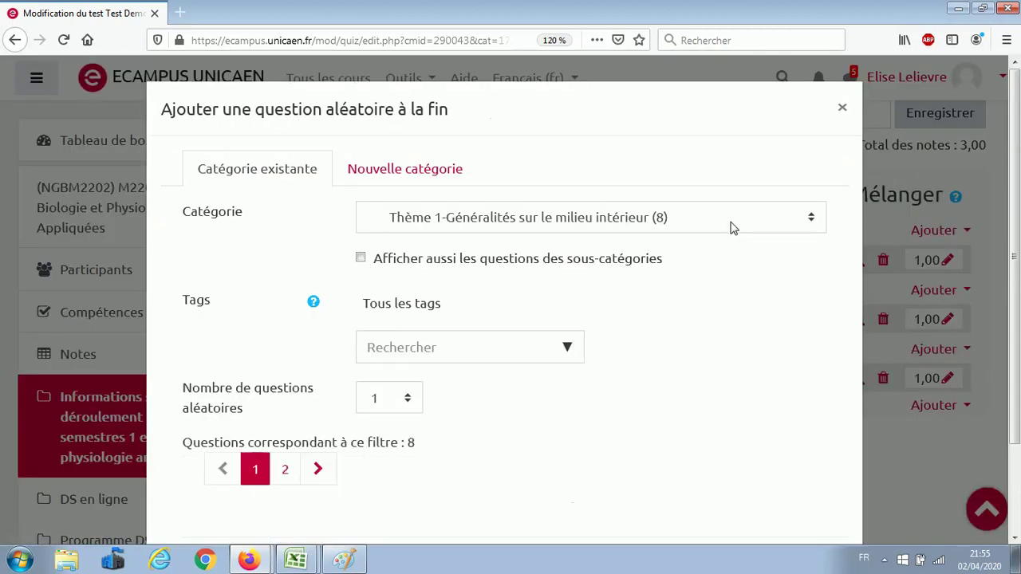
left_click(812, 220)
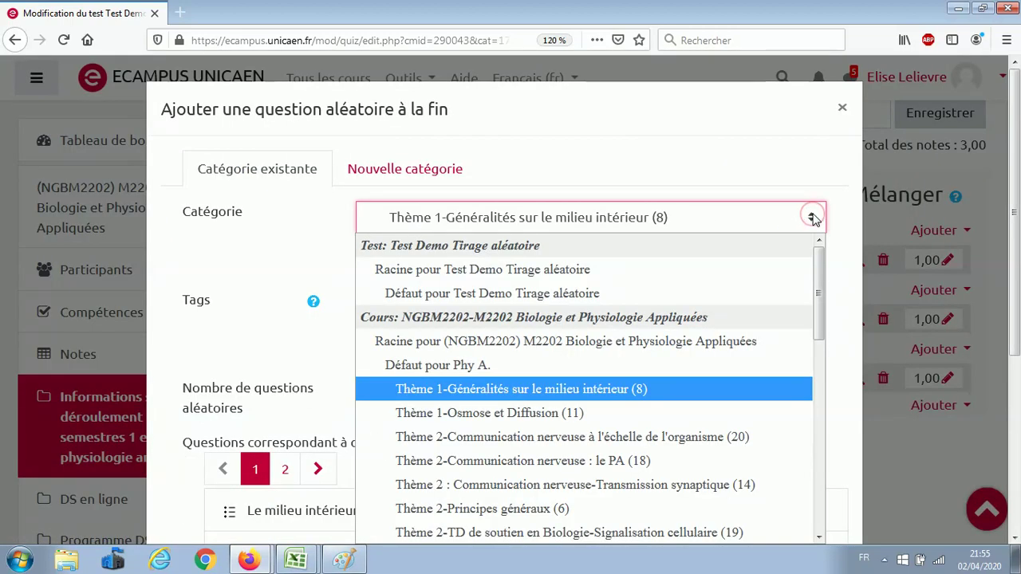
left_click(522, 413)
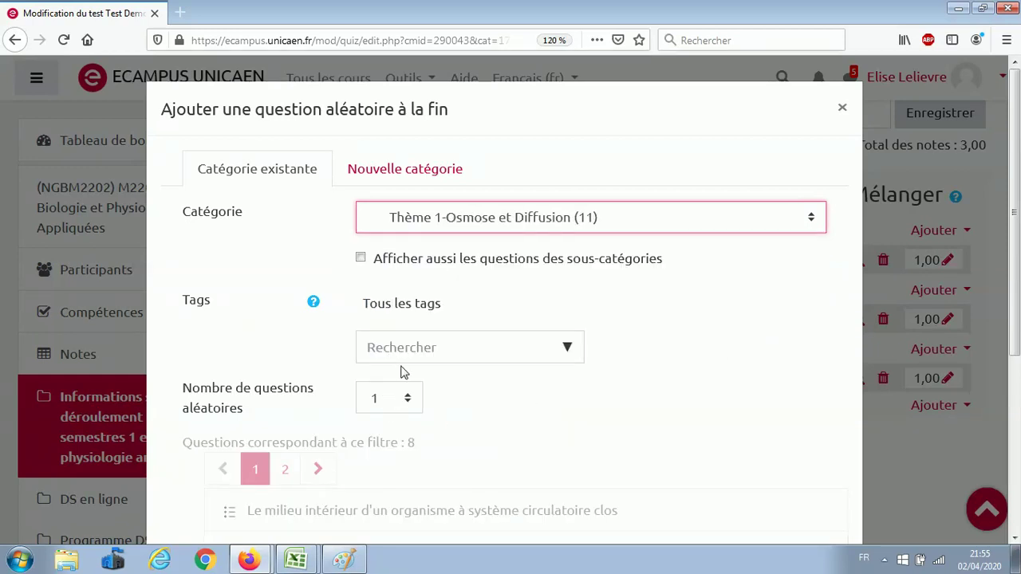
left_click(391, 403)
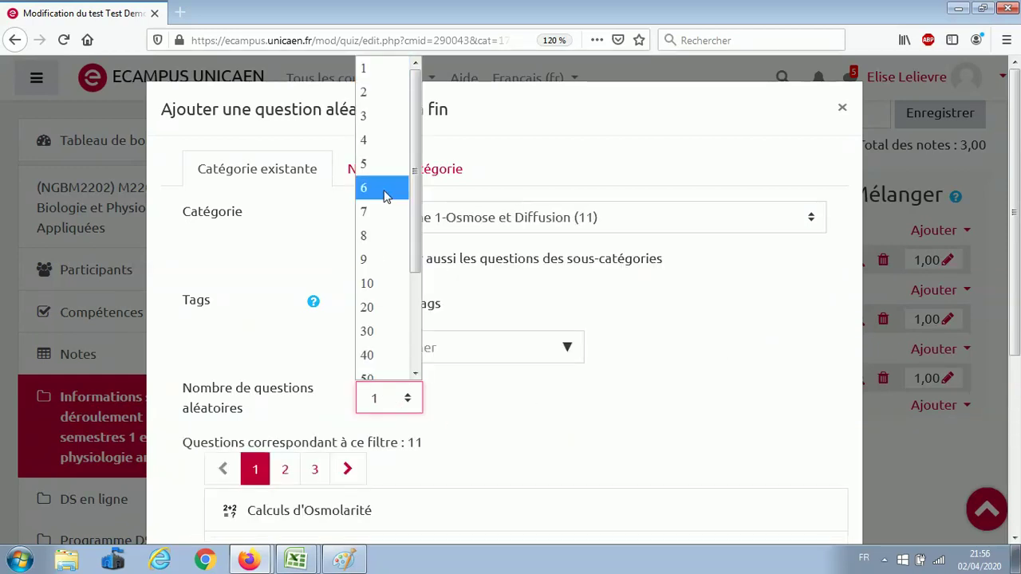
left_click(378, 120)
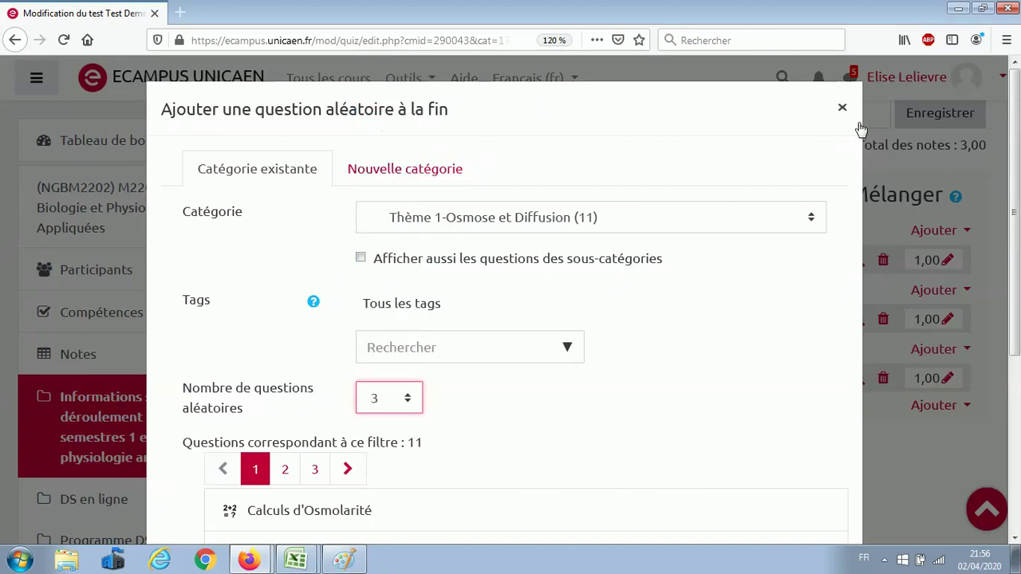
scroll(1018, 343, "down", 3)
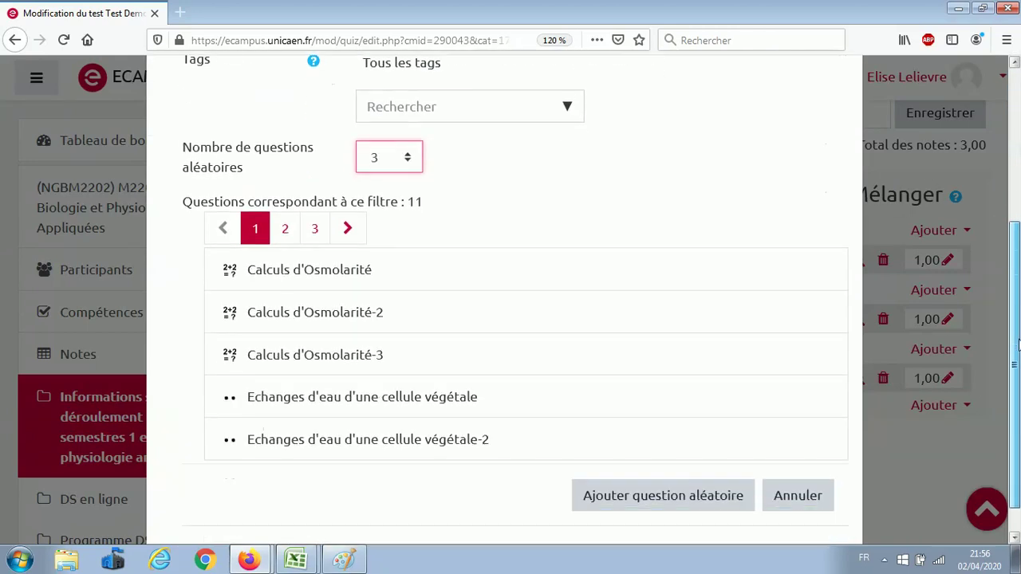
left_click(621, 467)
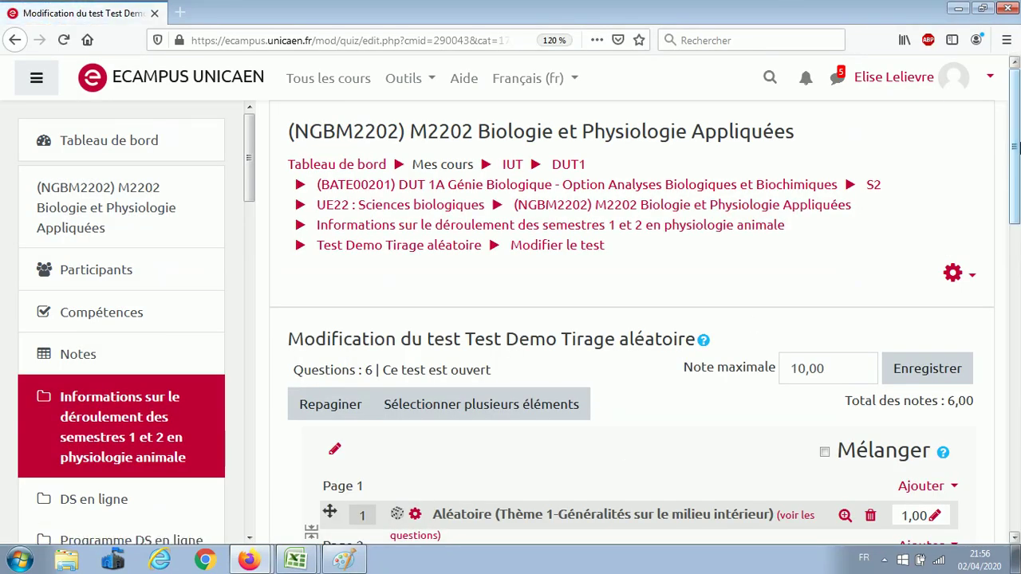
Step: Add 4 random questions from the category Thème 2-Communication nerveuse à l'échelle de l'organisme at the end of the test
scroll(1015, 147, "down", 10)
left_click(933, 278)
left_click(832, 368)
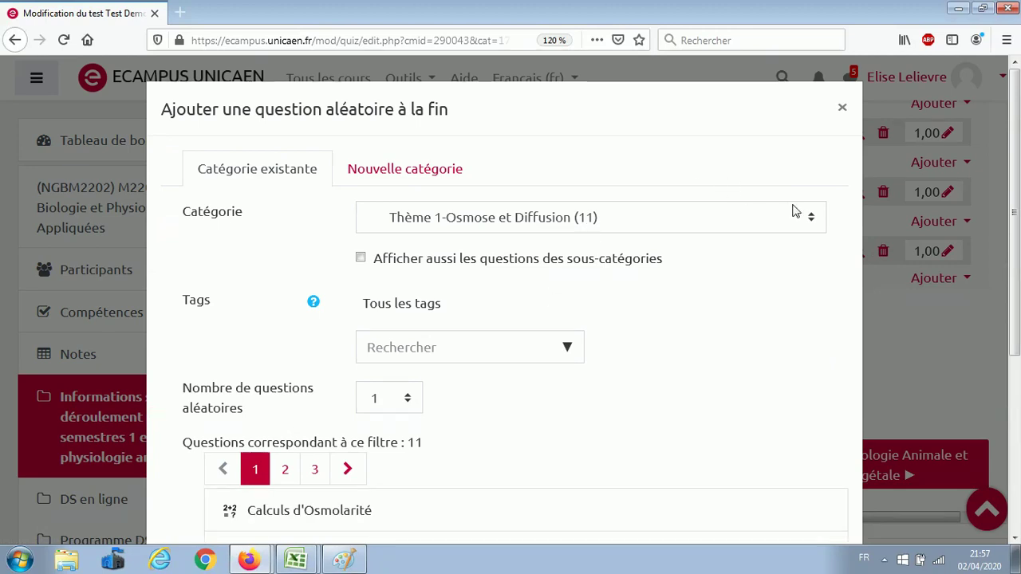
left_click(795, 210)
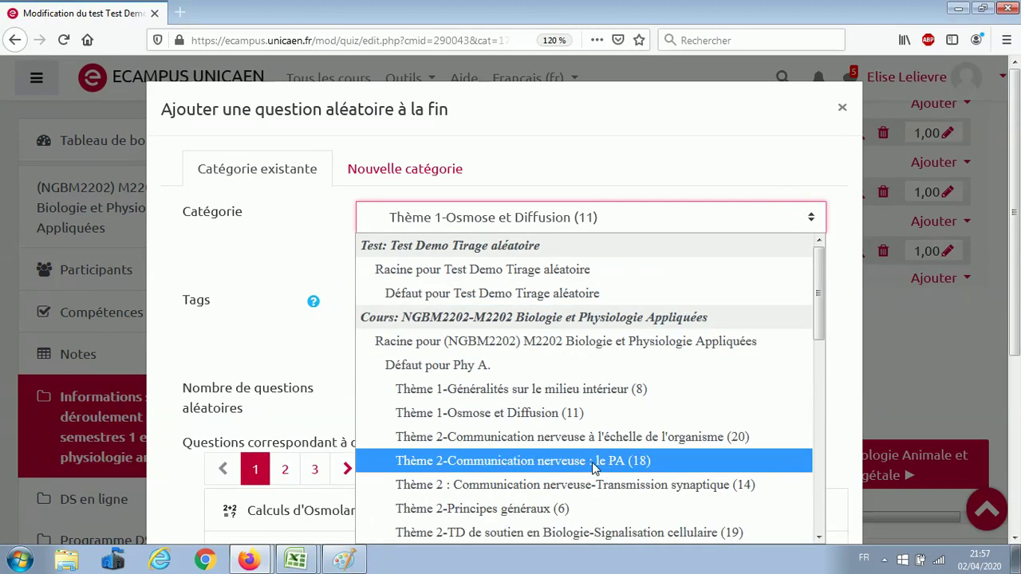
left_click(618, 441)
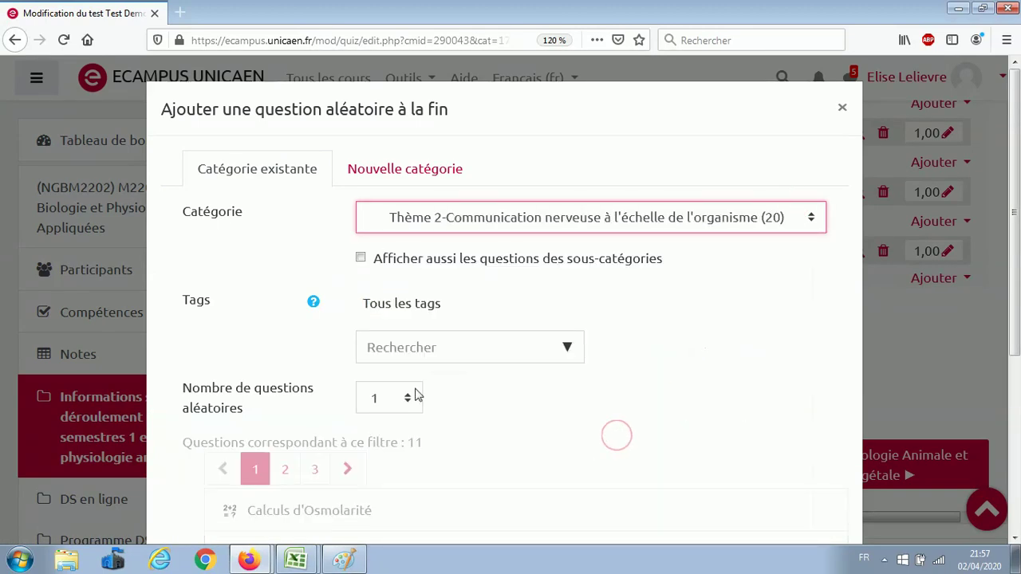
left_click(391, 405)
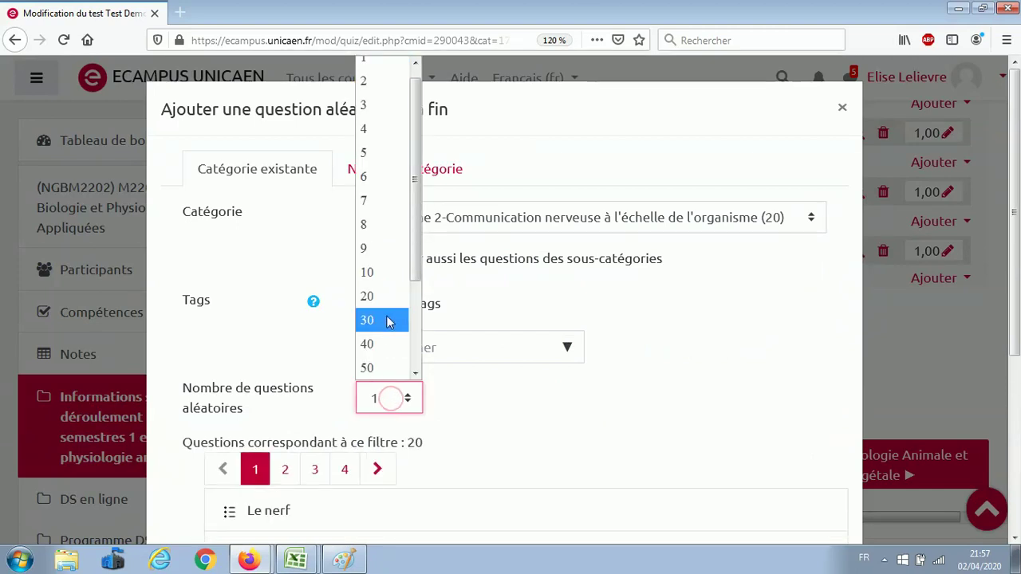
left_click(389, 132)
key("4")
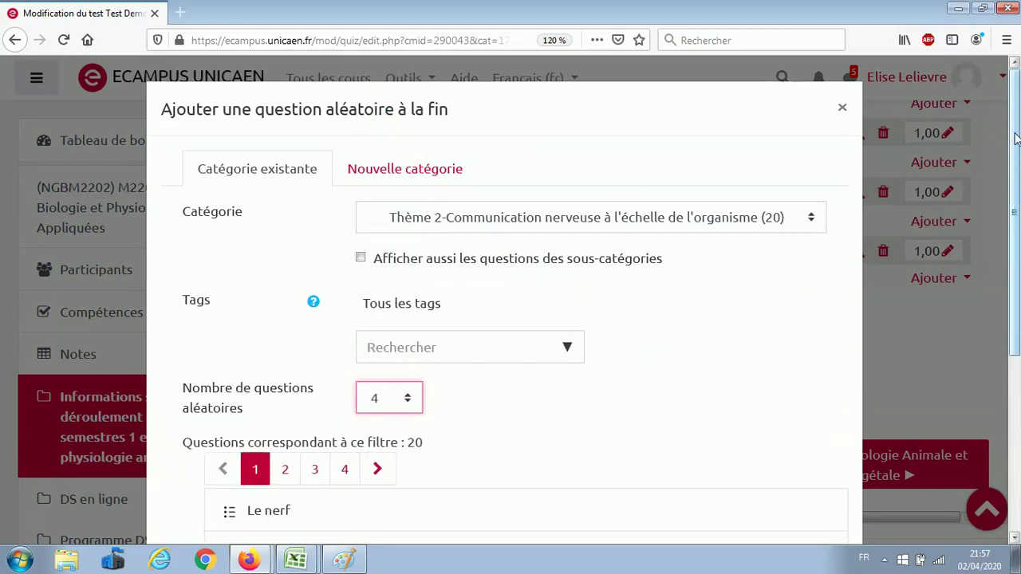
left_click_drag(1014, 136, 1018, 337)
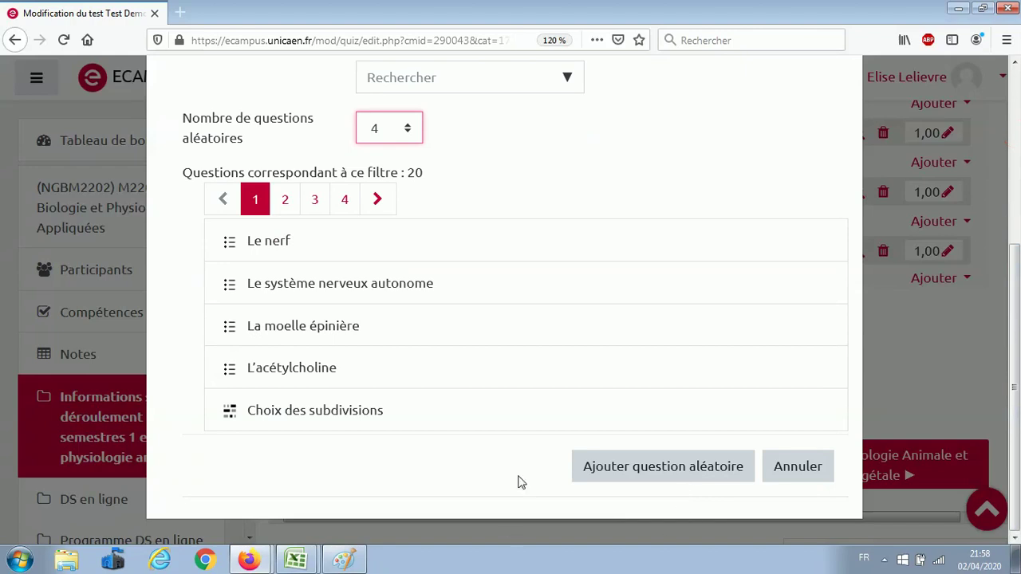
left_click(642, 480)
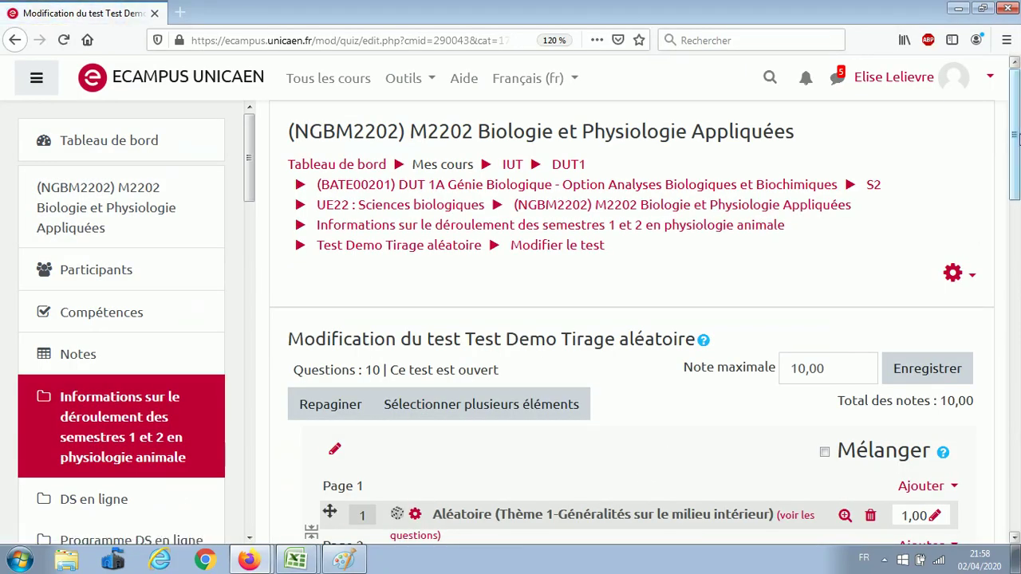
Step: Review the list of random questions in the test and enable the Mélanger option to shuffle them
left_click_drag(1017, 139, 1015, 276)
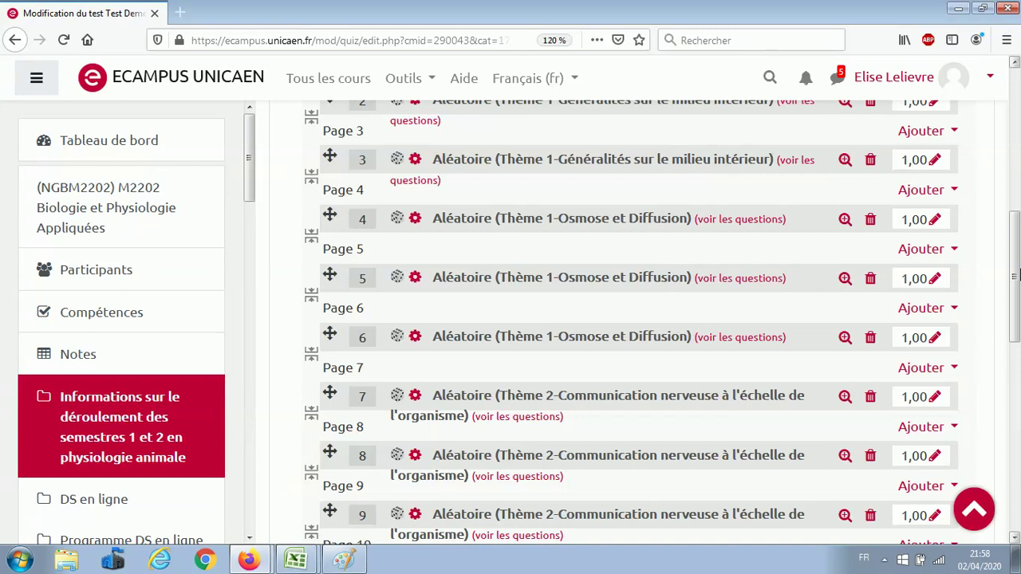
left_click_drag(1015, 275, 1015, 323)
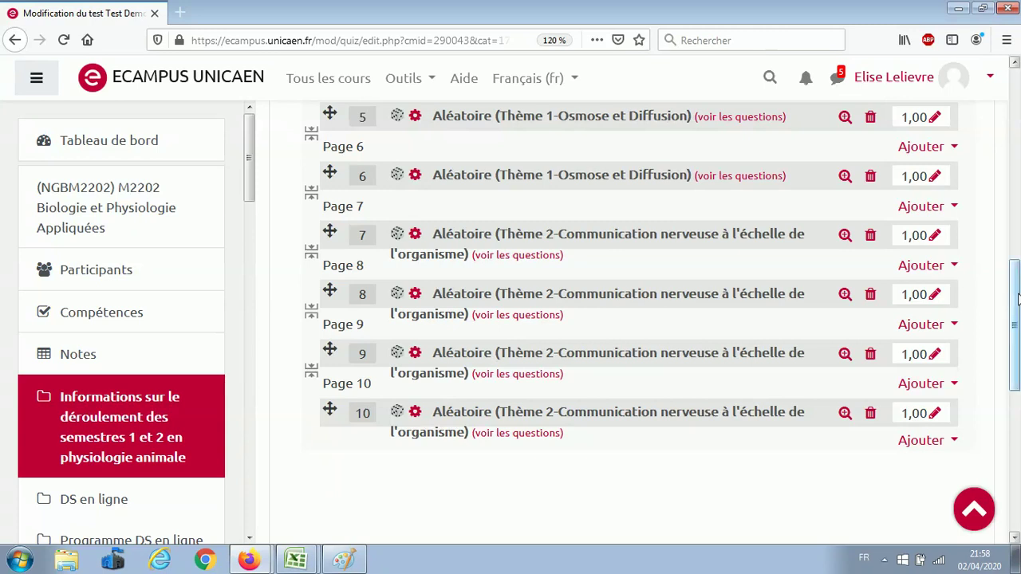
left_click_drag(1017, 298, 1011, 187)
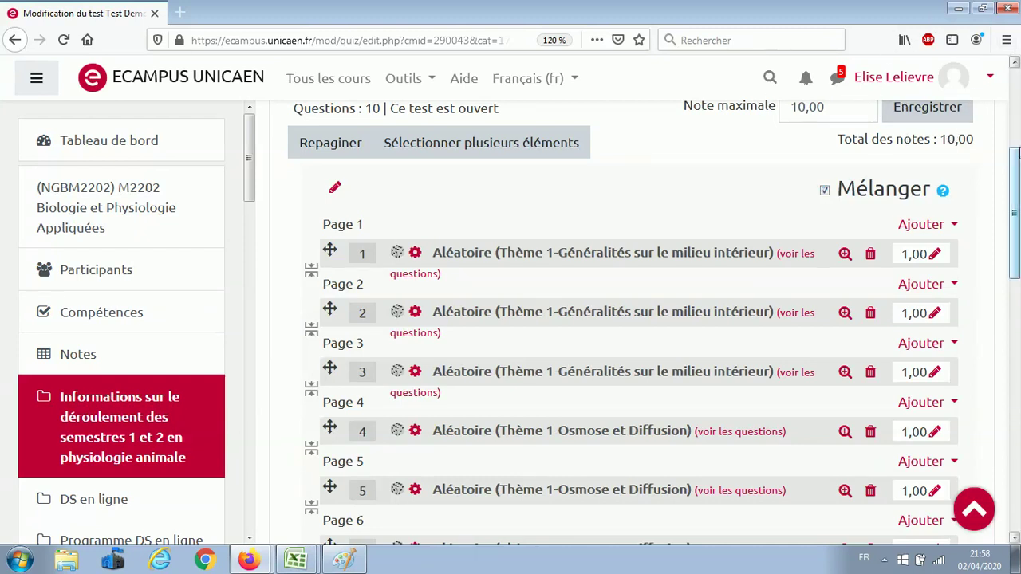
scroll(1017, 163, "down", 4)
scroll(957, 158, "up", 5)
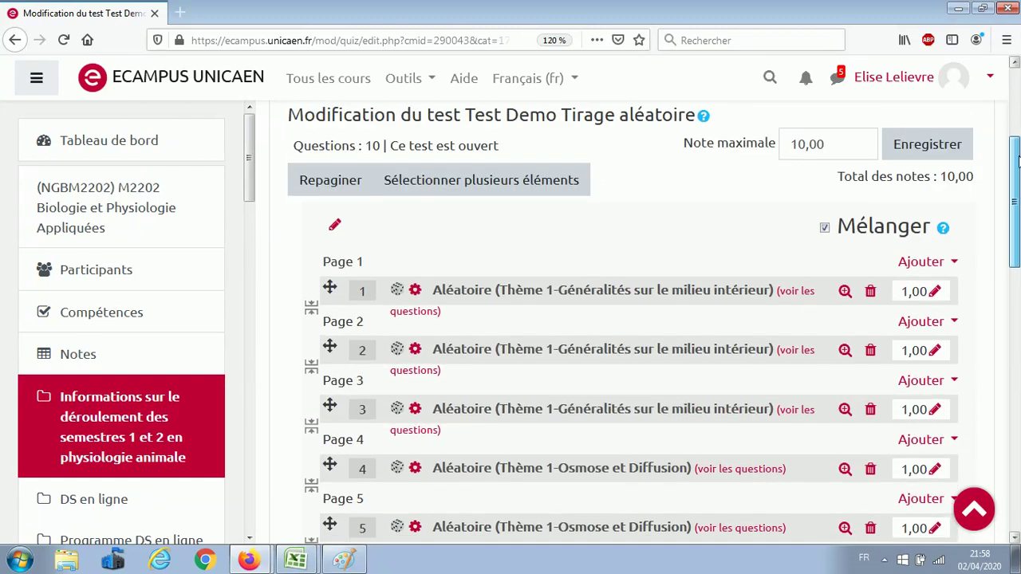
Step: Return to the main page of Test Demo Tirage aléatoire and preview the test to examine its drawn questions
scroll(1016, 138, "up", 4)
scroll(1016, 138, "up", 2)
left_click(447, 233)
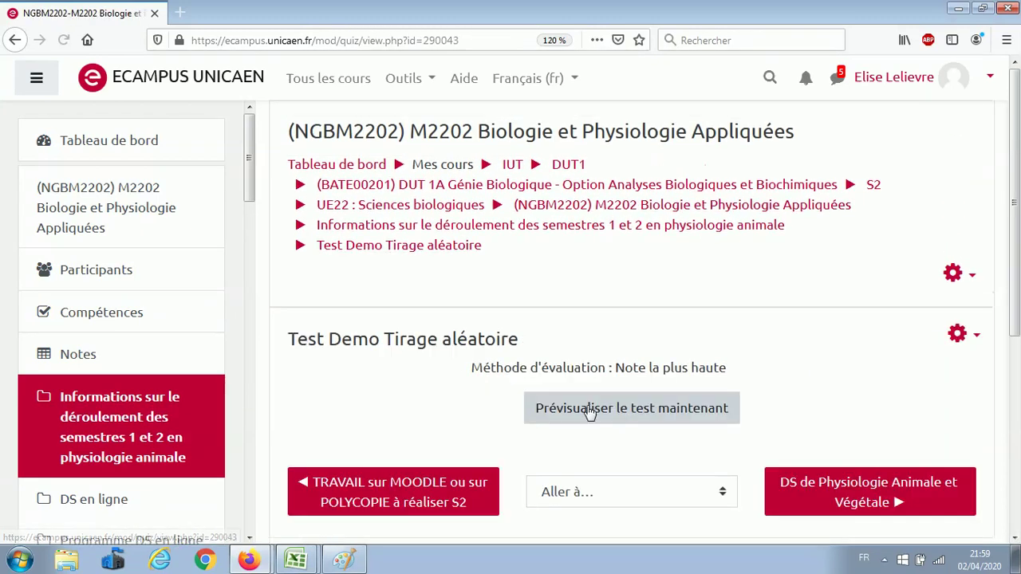
left_click(597, 408)
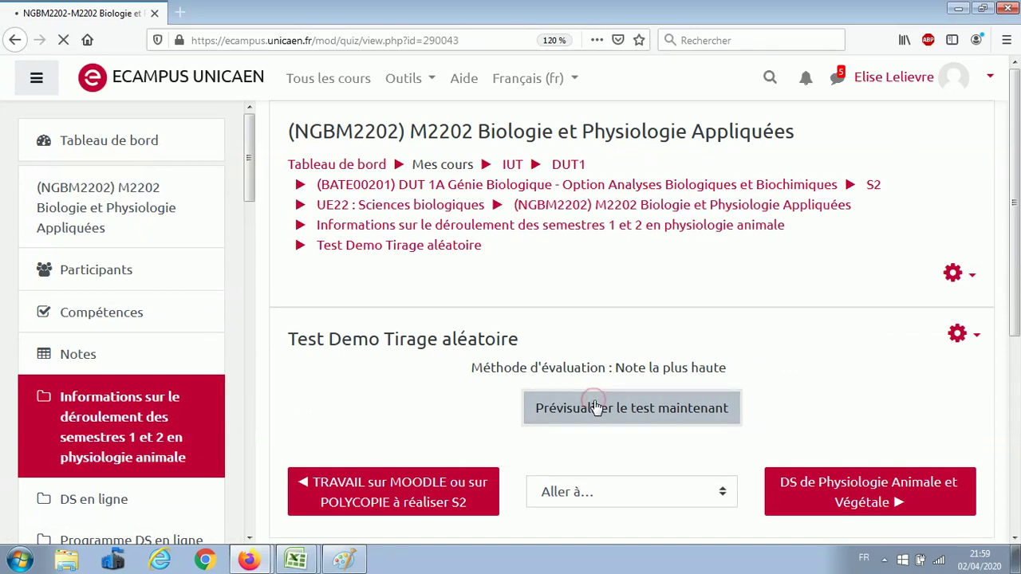
scroll(1017, 339, "down", 5)
left_click_drag(1017, 339, 1017, 112)
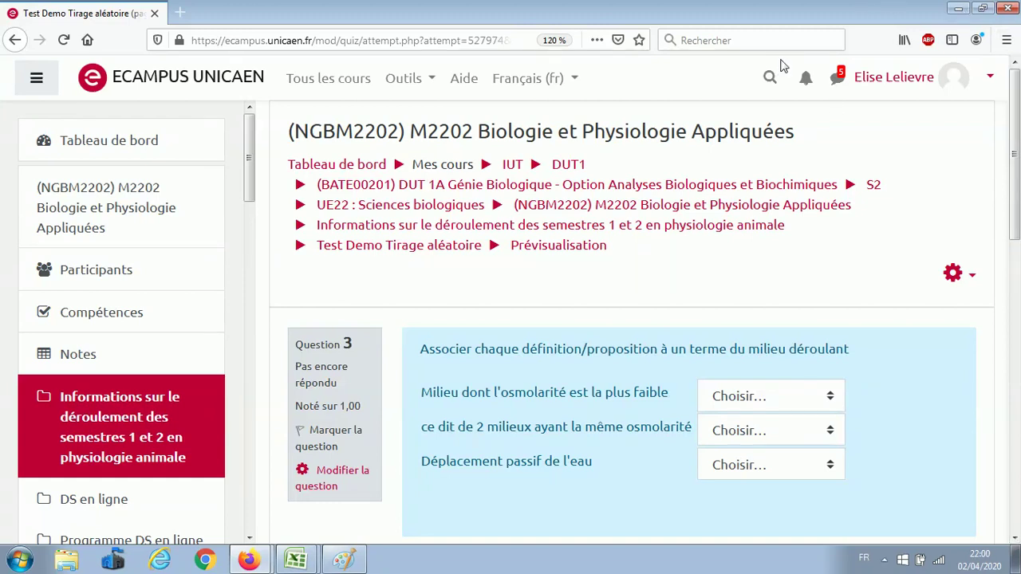
Step: Return to the M2202 course, go to its Informations sur le déroulement section, and open the settings of Test Demo Tirage aléatoire
left_click(770, 77)
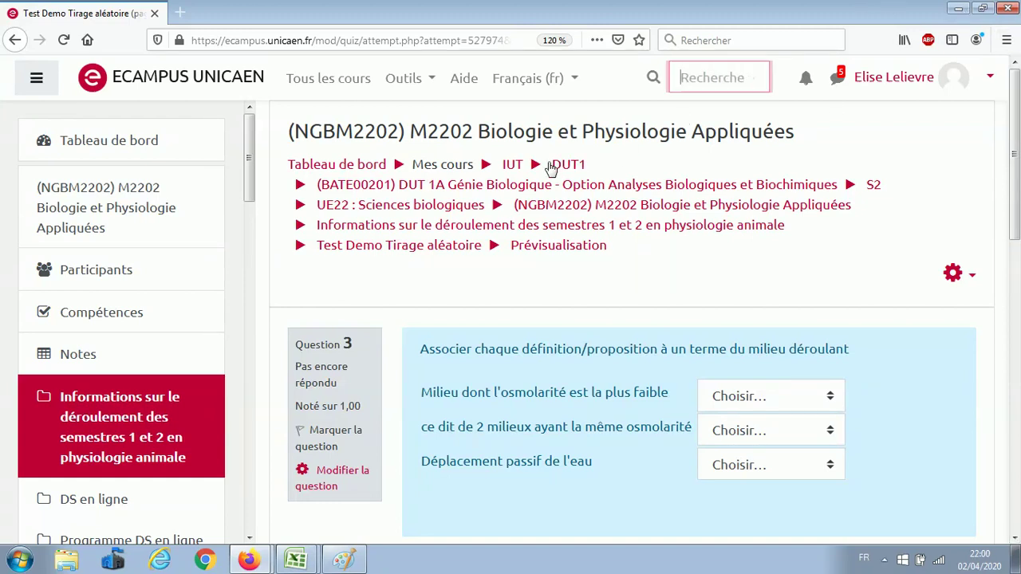
left_click(621, 207)
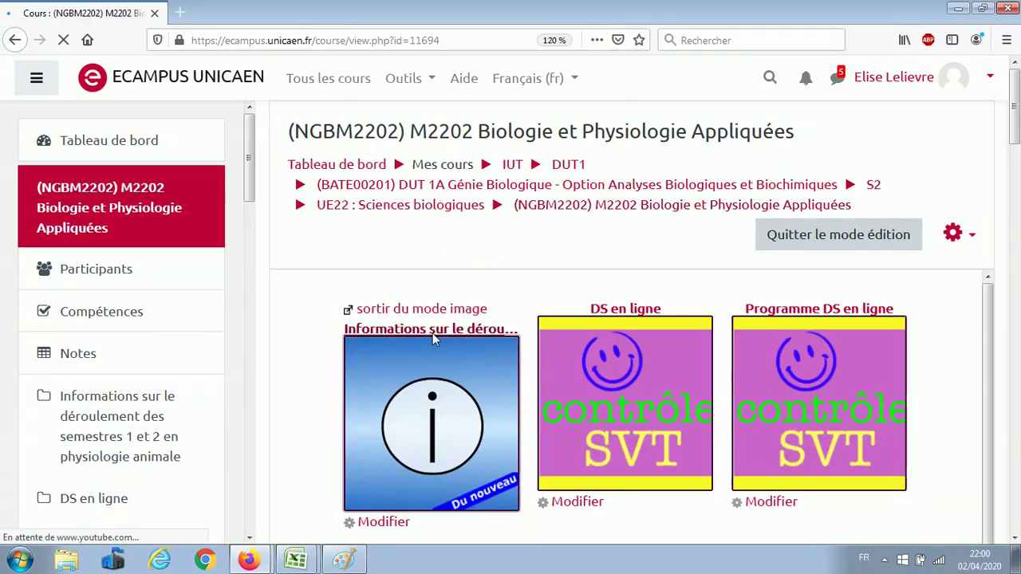
left_click(432, 333)
left_click(798, 367)
left_click(742, 397)
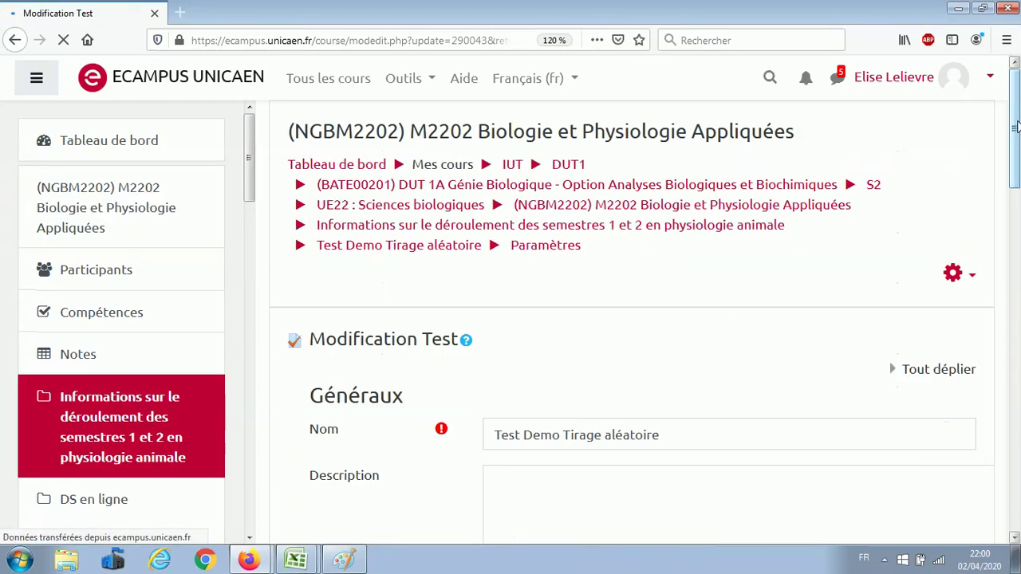
Step: In the Options de relecture, disable La tentative, Points and Feedback global for the period immediately after the attempt
left_click_drag(1017, 128, 1016, 297)
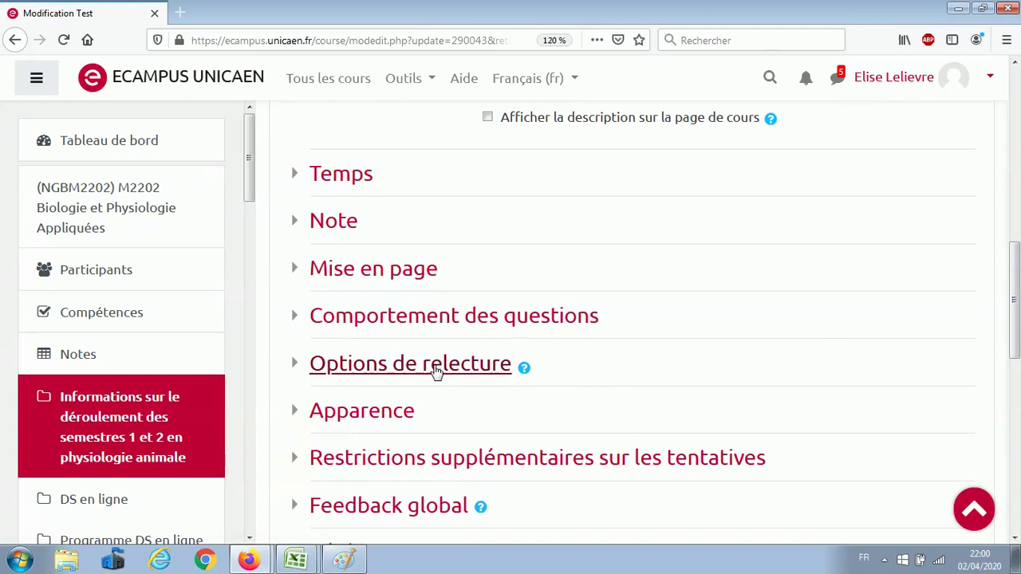
left_click(434, 365)
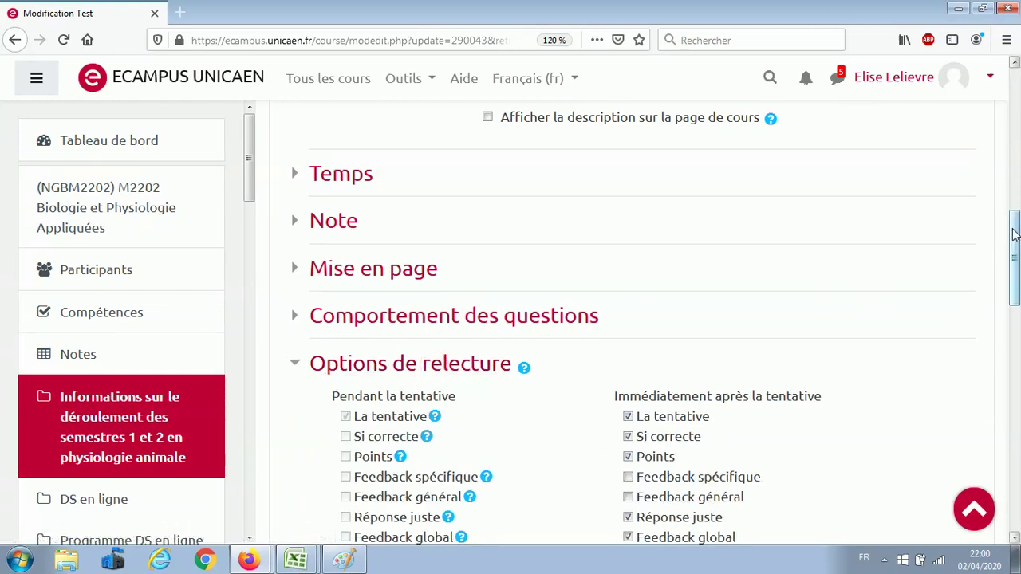
scroll(1001, 240, "down", 3)
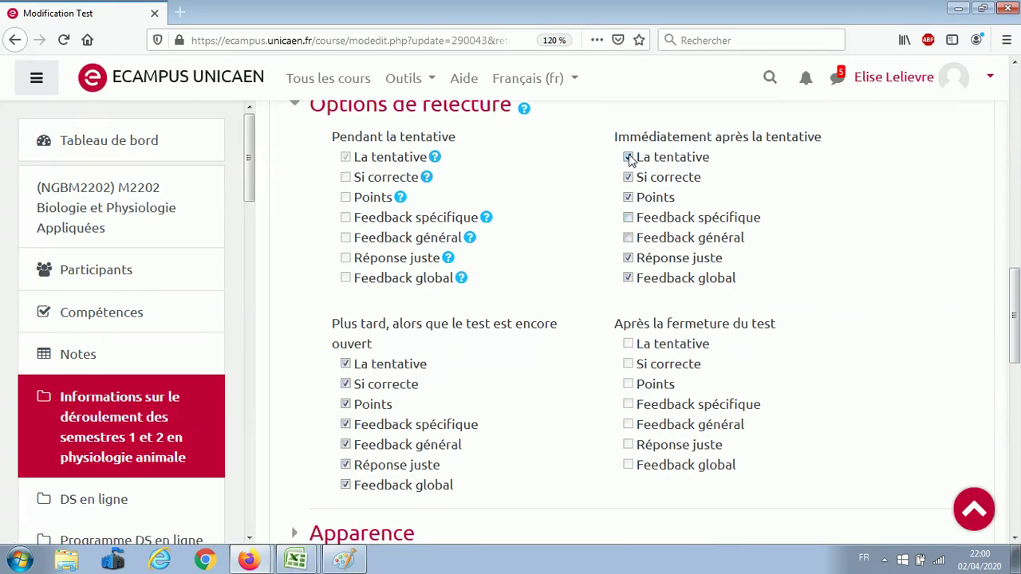
left_click(629, 158)
left_click(629, 197)
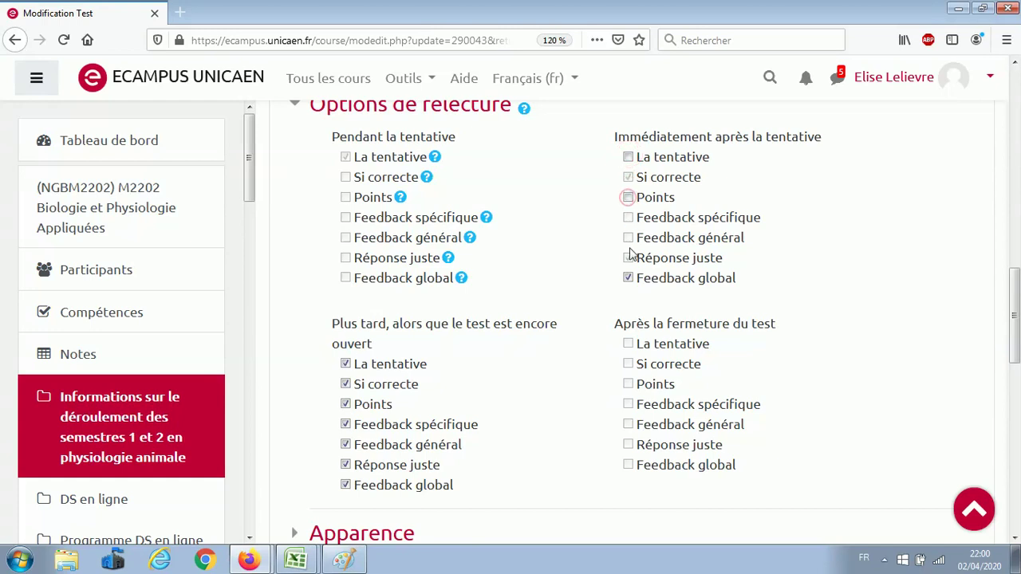
left_click(628, 279)
Step: Disable La tentative, Points and Feedback global for the review period when the test is still open
left_click(346, 364)
left_click(346, 405)
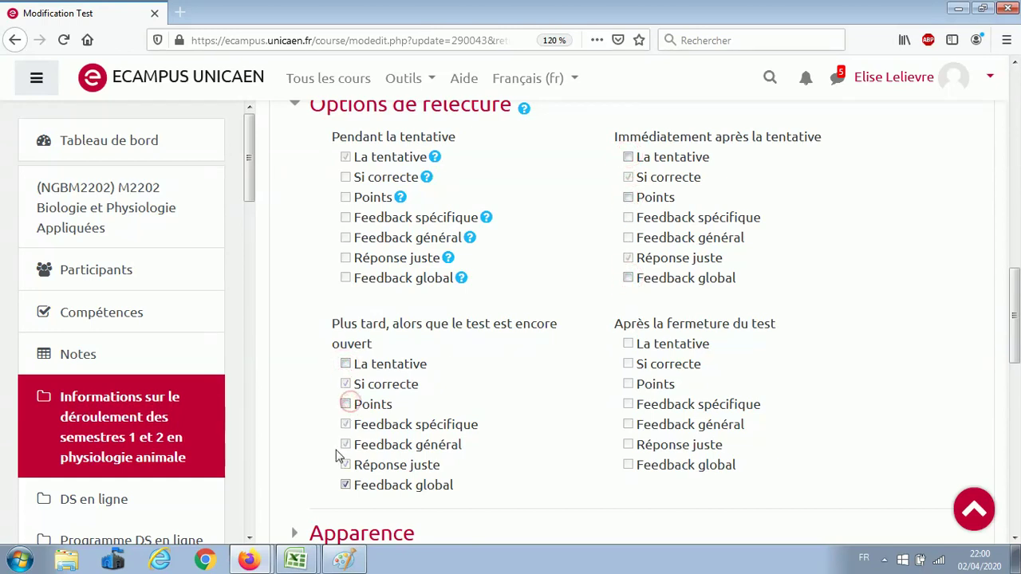
left_click(346, 486)
scroll(777, 352, "down", 1)
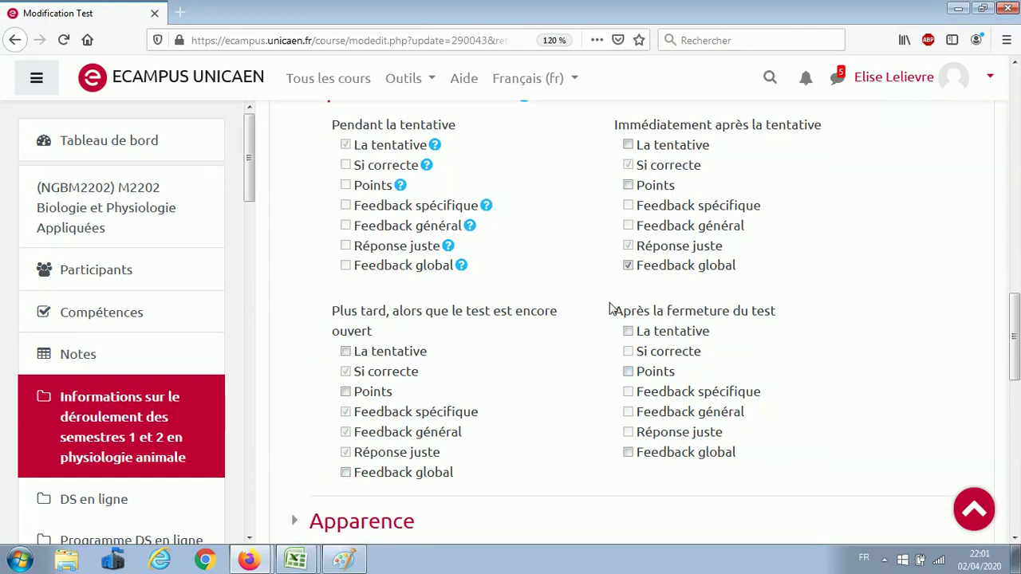
Step: Clear Feedback global for the period immediately after the attempt, and save the test settings with a return to the course
left_click(628, 266)
left_click(628, 372)
left_click(628, 373)
scroll(626, 378, "down", 7)
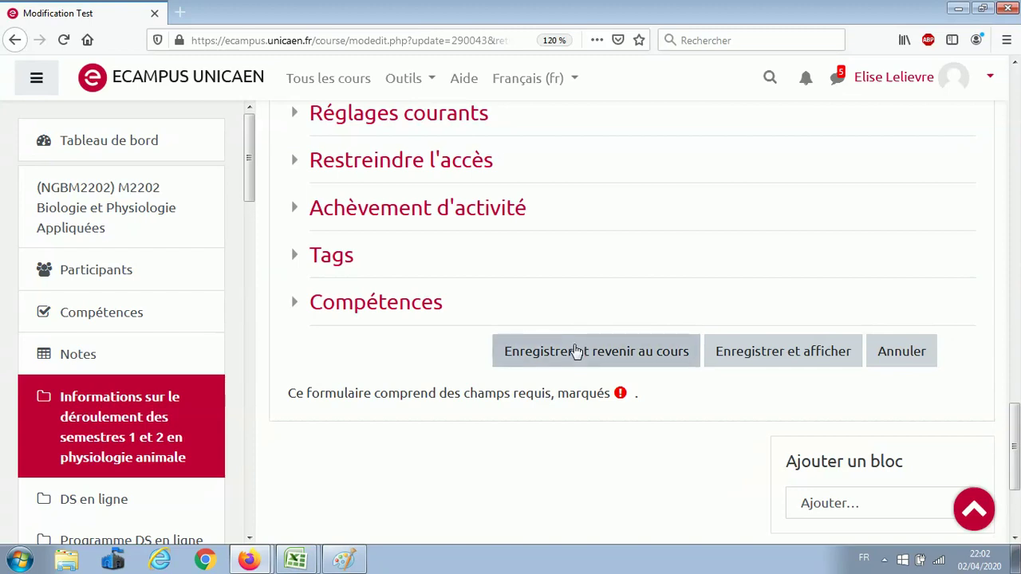
left_click(576, 351)
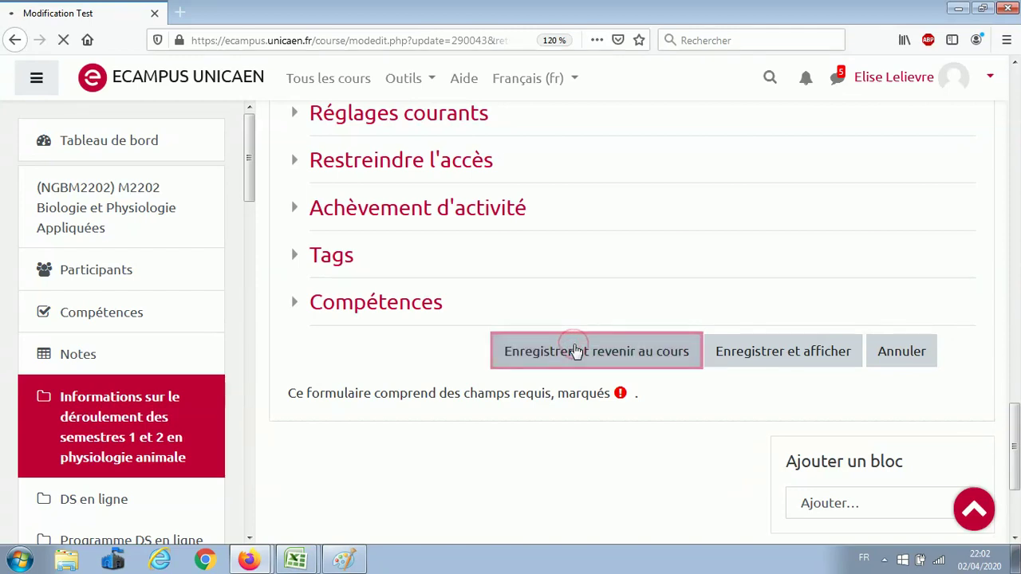